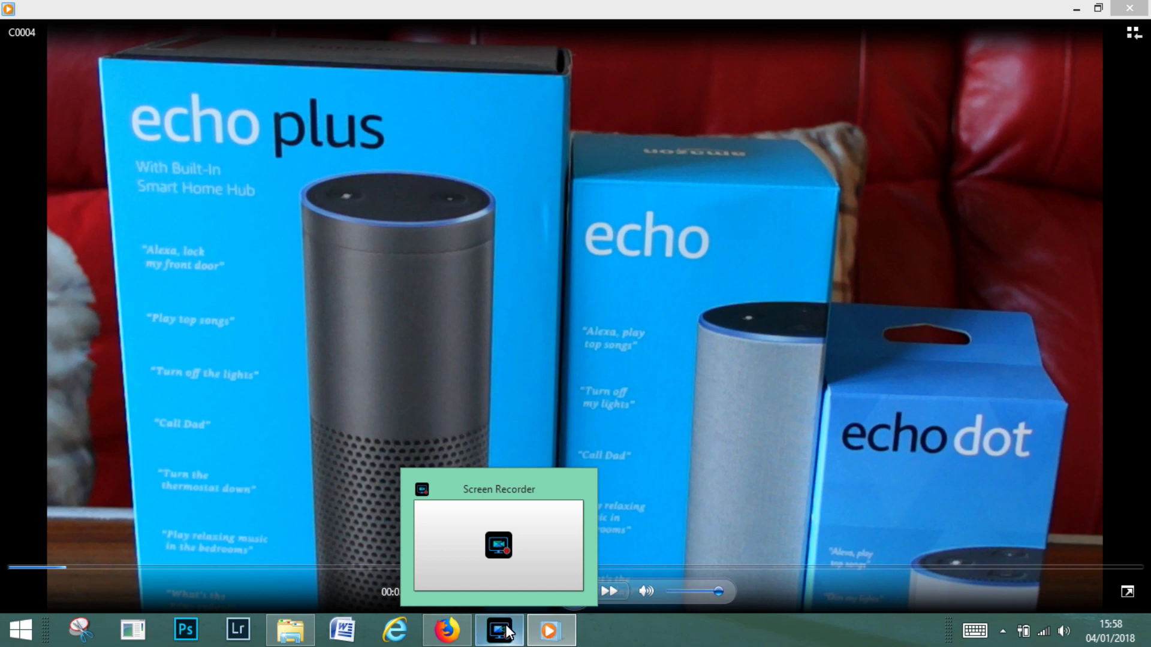
# - Switch to Firefox and look through the Amazon Music home page sections down to the genre list
pyautogui.click(447, 630)
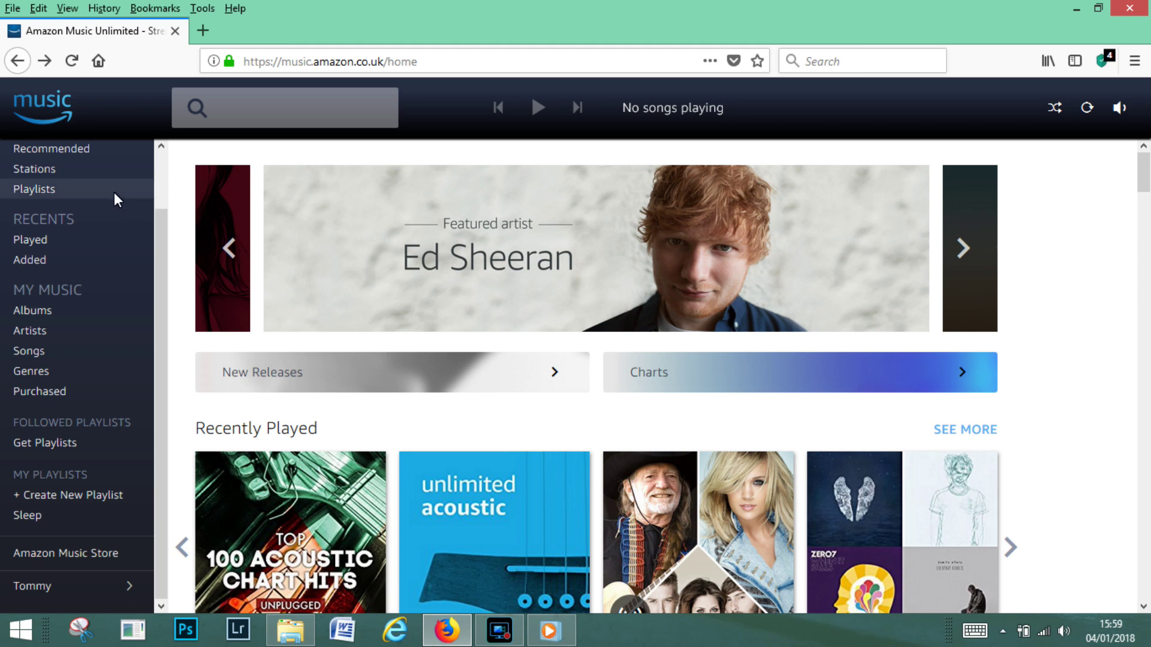
pyautogui.moveTo(161, 222); pyautogui.dragTo(165, 159)
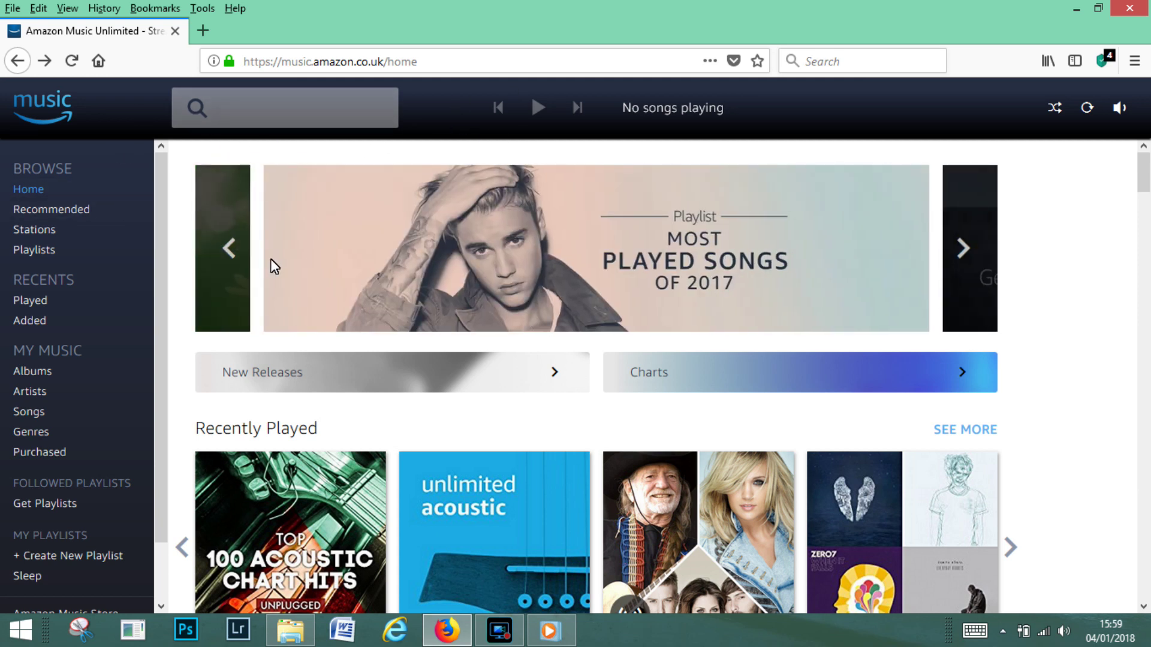
pyautogui.scroll(-8, 271, 262)
pyautogui.scroll(-10, 420, 322)
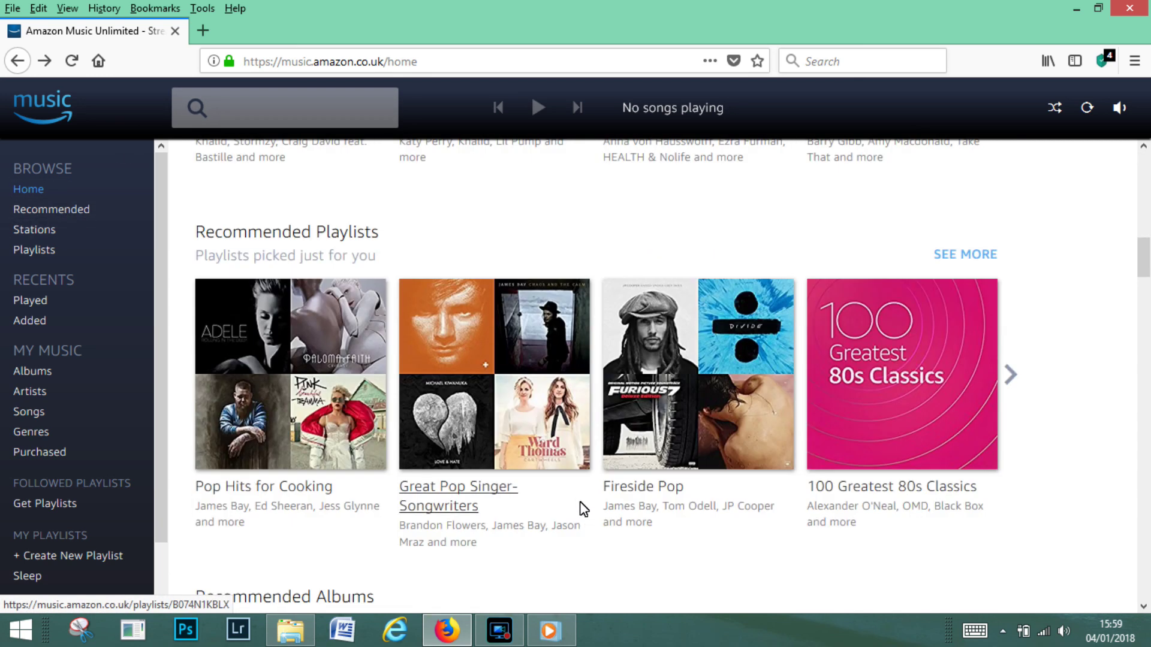
pyautogui.scroll(-15, 492, 390)
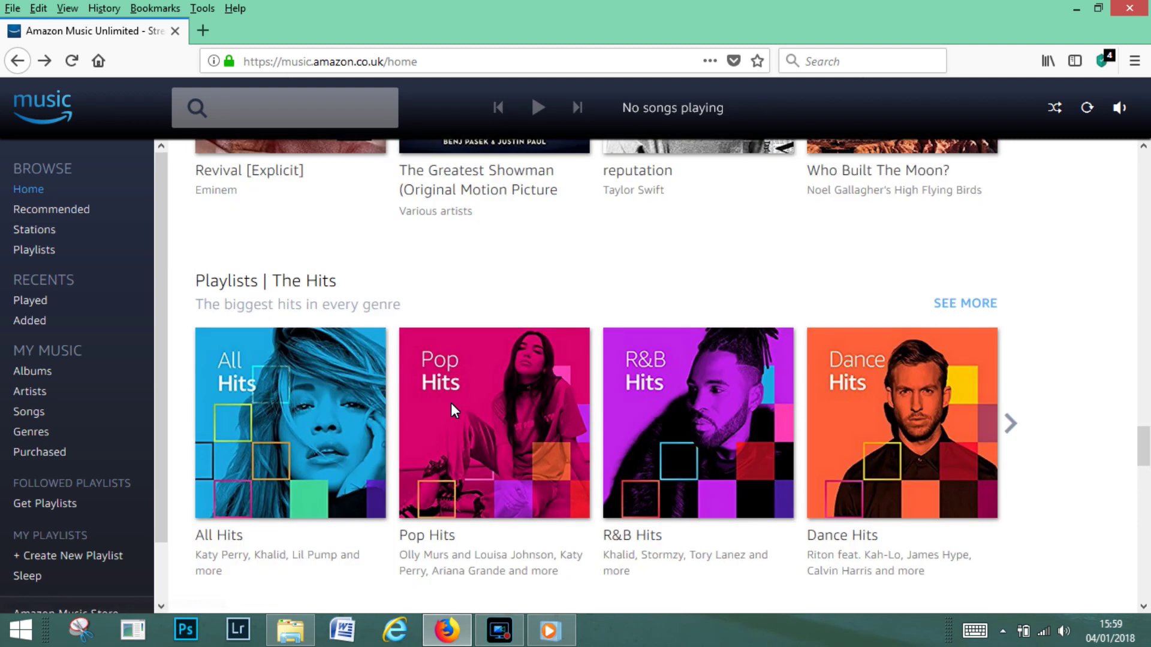
pyautogui.scroll(-7, 442, 419)
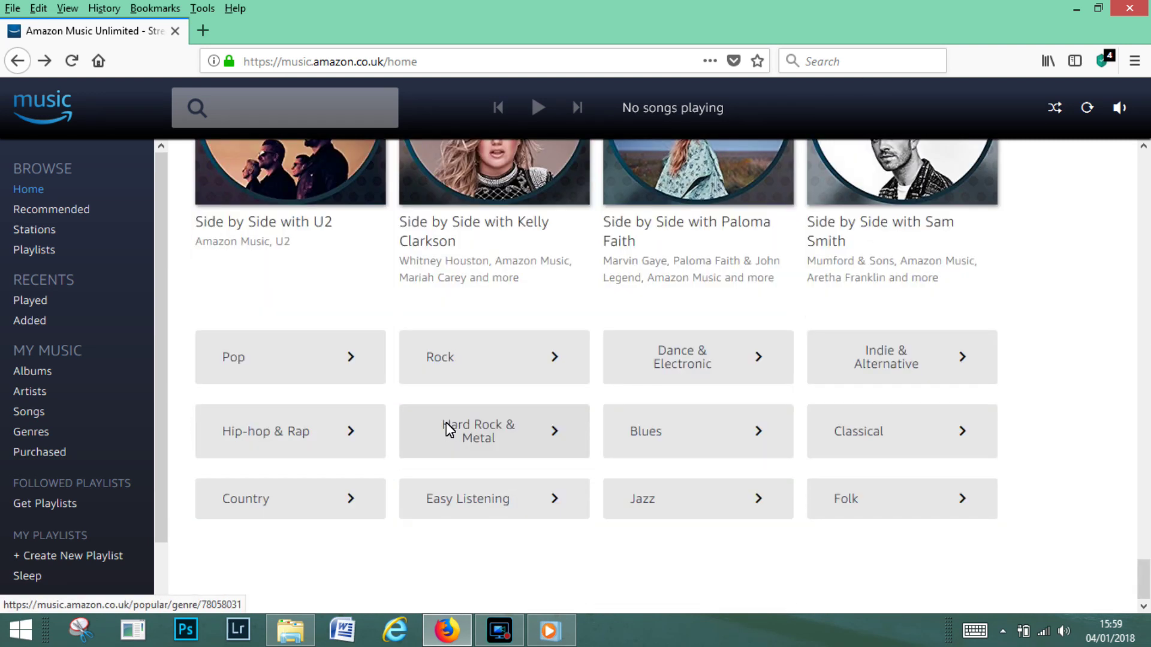
pyautogui.scroll(9, 449, 429)
pyautogui.scroll(-9, 450, 414)
# - Open the All Hits playlist from the Playlists | The Hits section
pyautogui.scroll(10, 455, 395)
pyautogui.scroll(5, 469, 387)
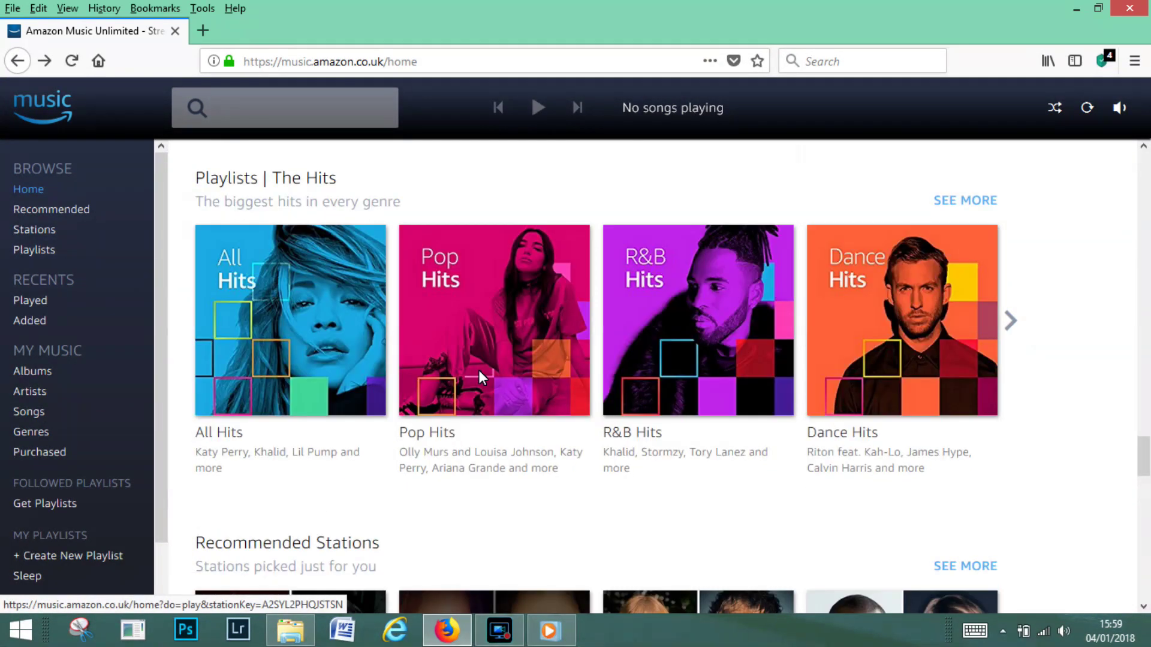
pyautogui.scroll(3, 478, 374)
pyautogui.scroll(-2, 717, 244)
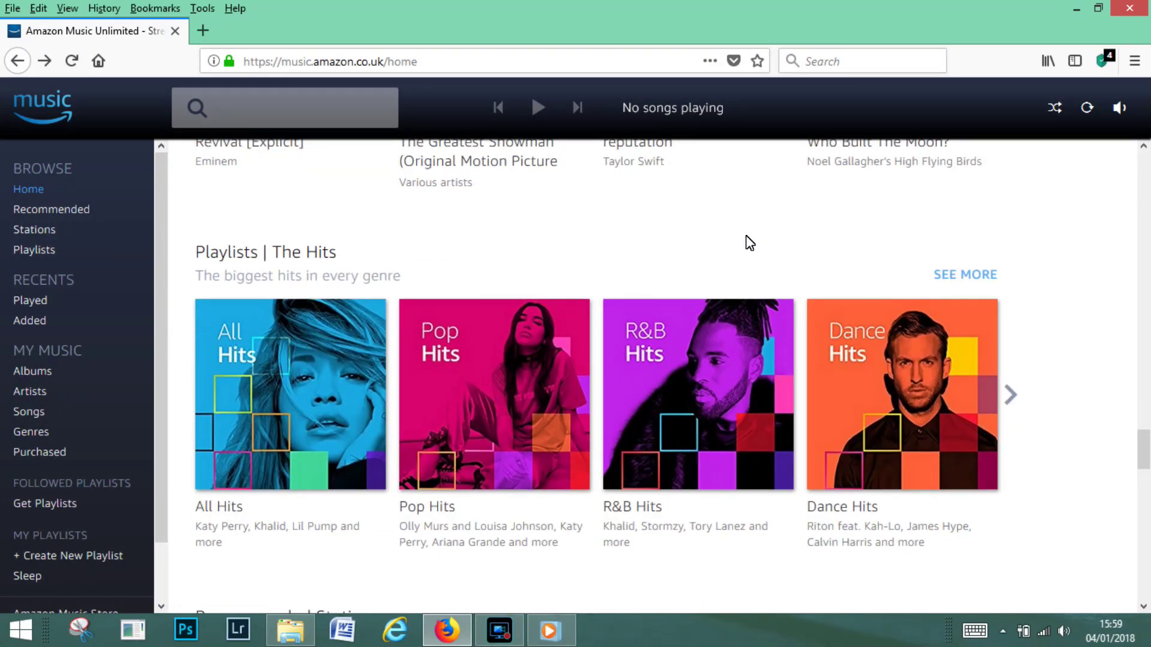
pyautogui.click(353, 324)
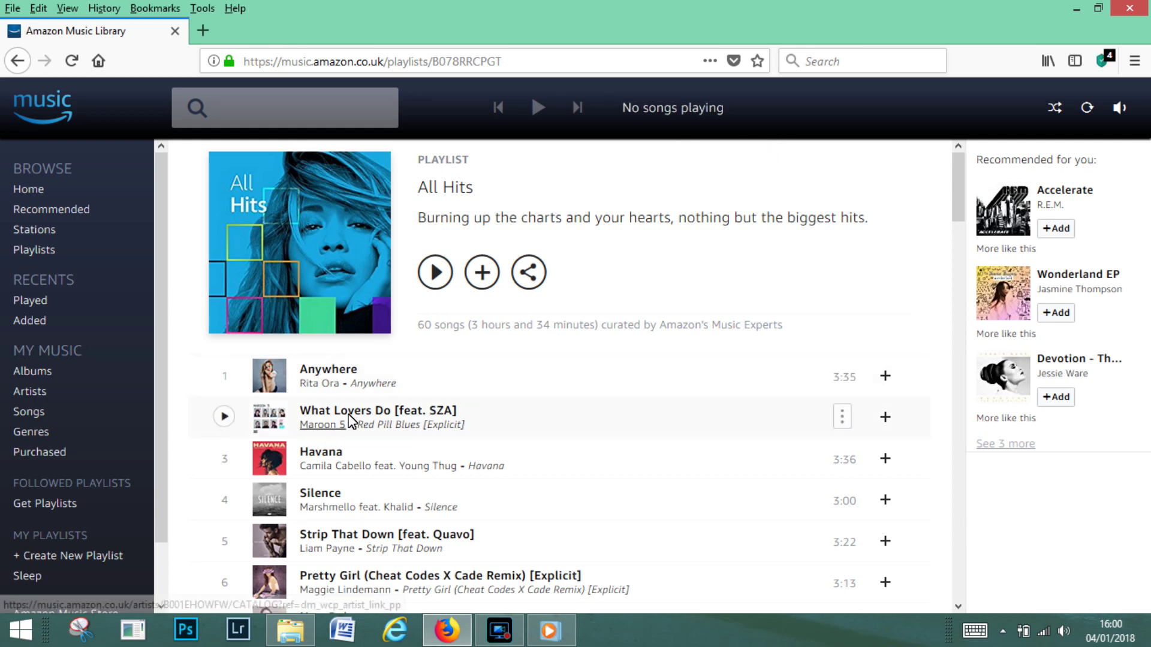
# - Look through the full song list of the All Hits playlist and return to its first songs
pyautogui.scroll(-7, 208, 490)
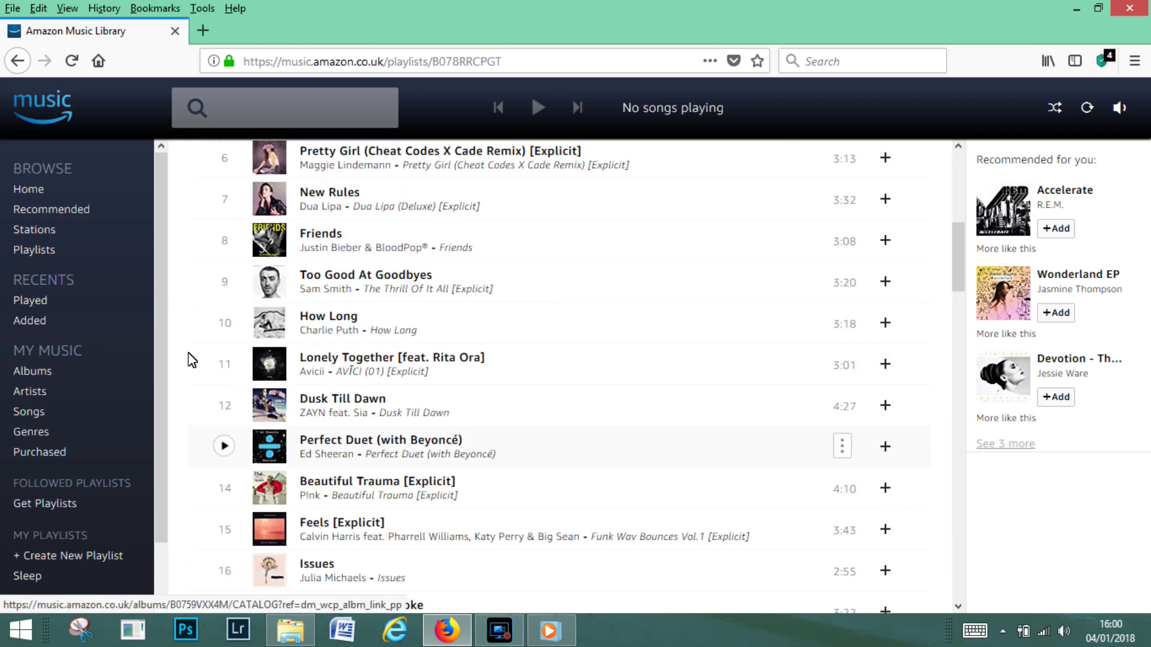
pyautogui.scroll(-12, 245, 367)
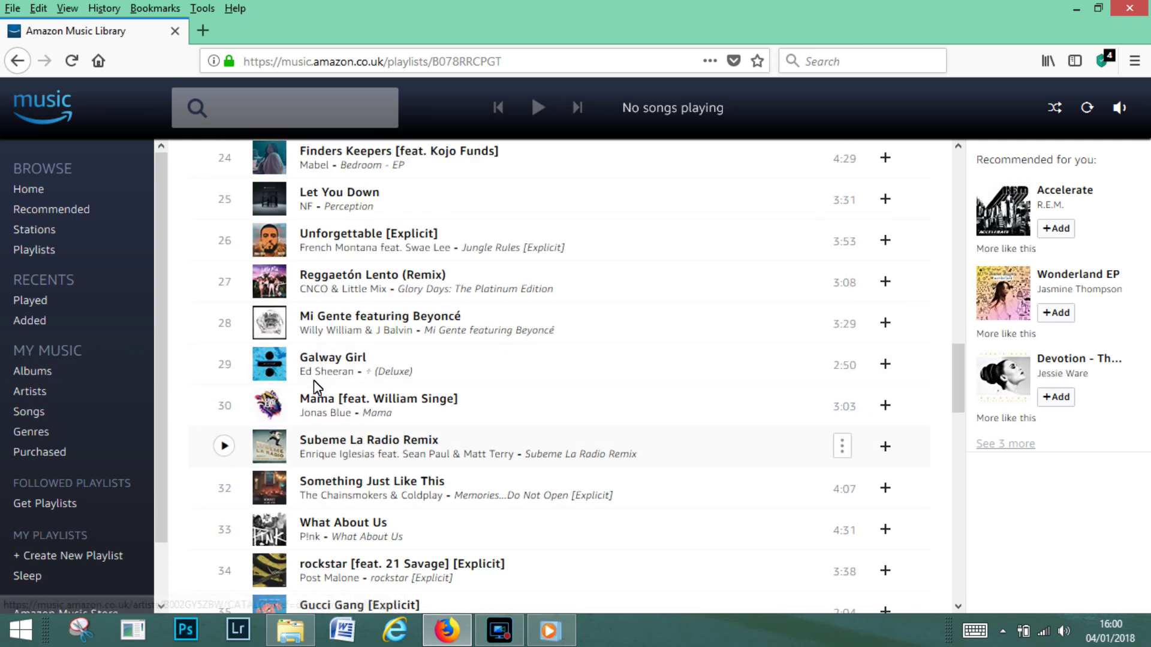
pyautogui.scroll(-10, 309, 384)
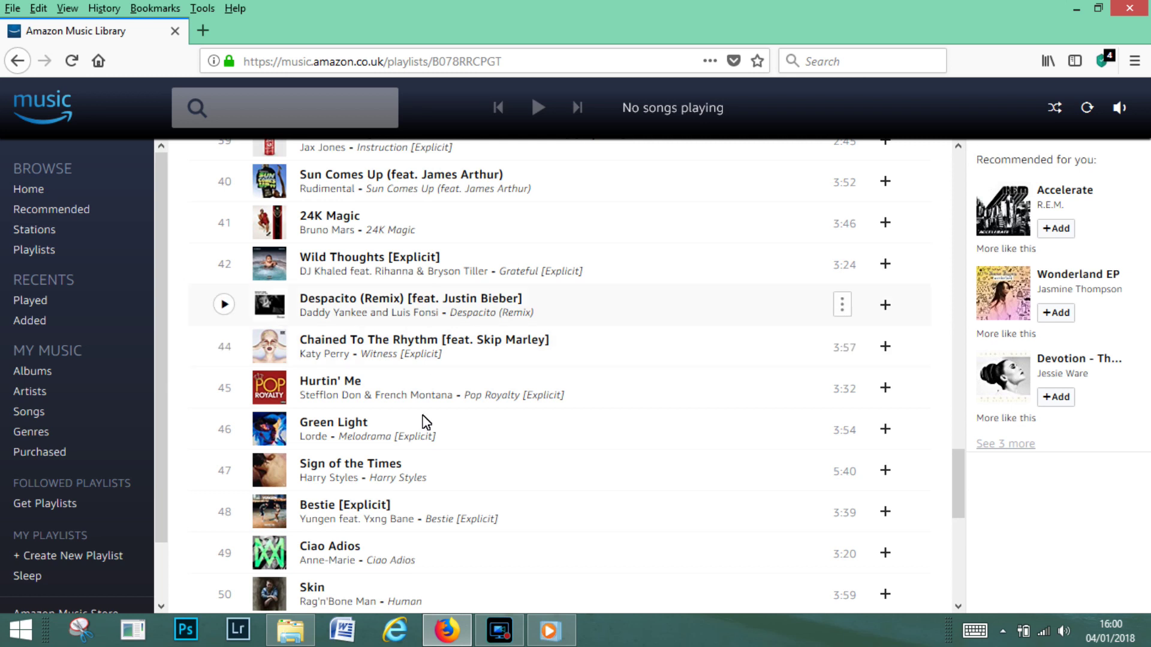
pyautogui.scroll(-5, 376, 423)
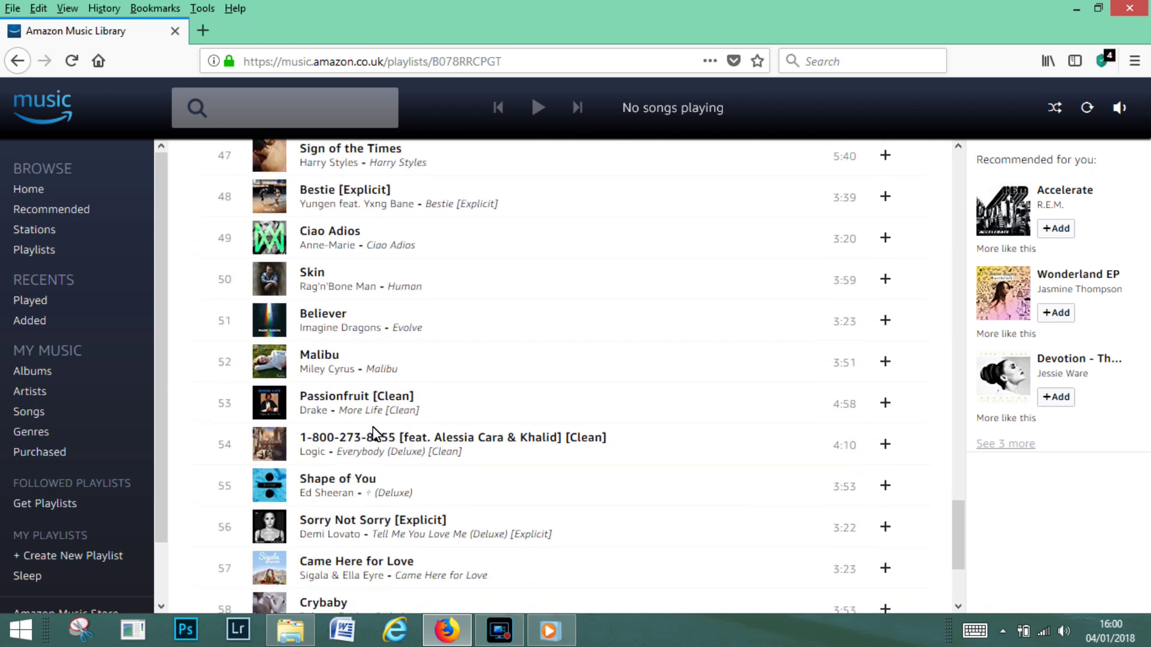
pyautogui.scroll(-3, 375, 420)
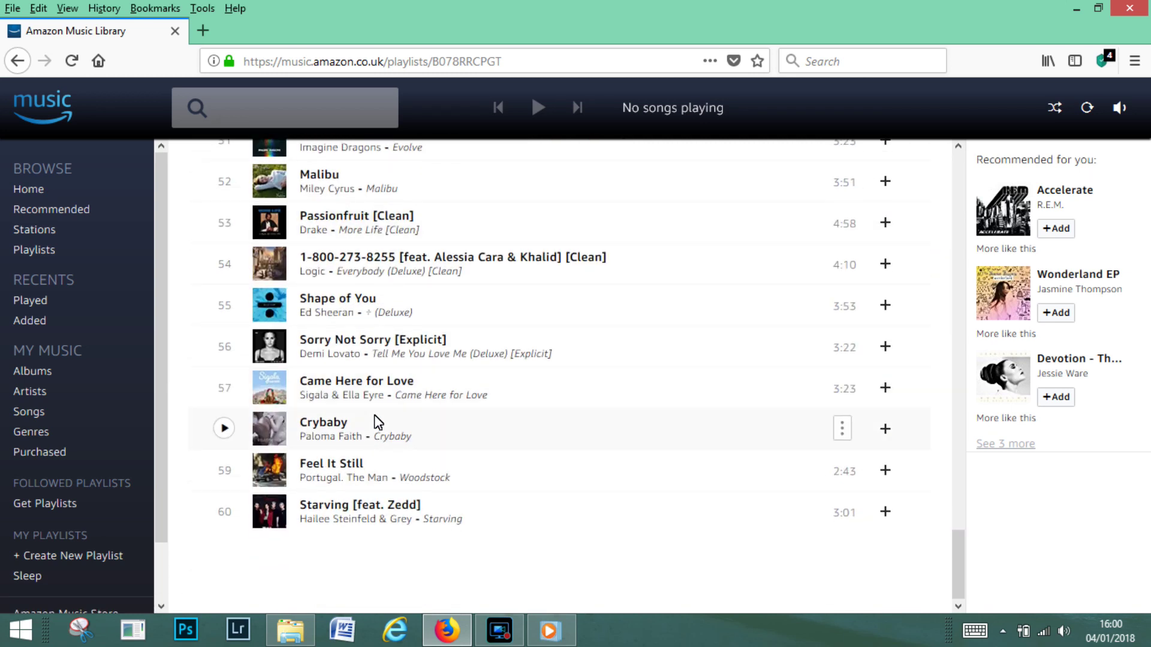
pyautogui.scroll(20, 378, 414)
pyautogui.scroll(13, 378, 386)
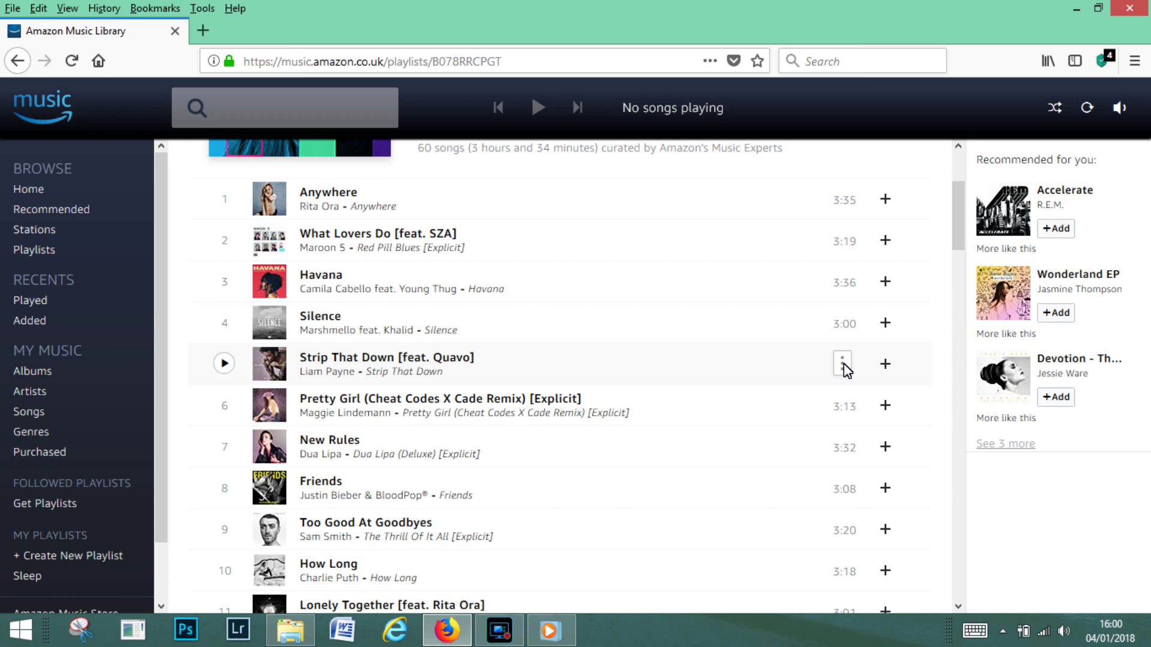
# - Start adding the song Strip That Down [feat. Quavo] to a new playlist through its song options
pyautogui.click(843, 364)
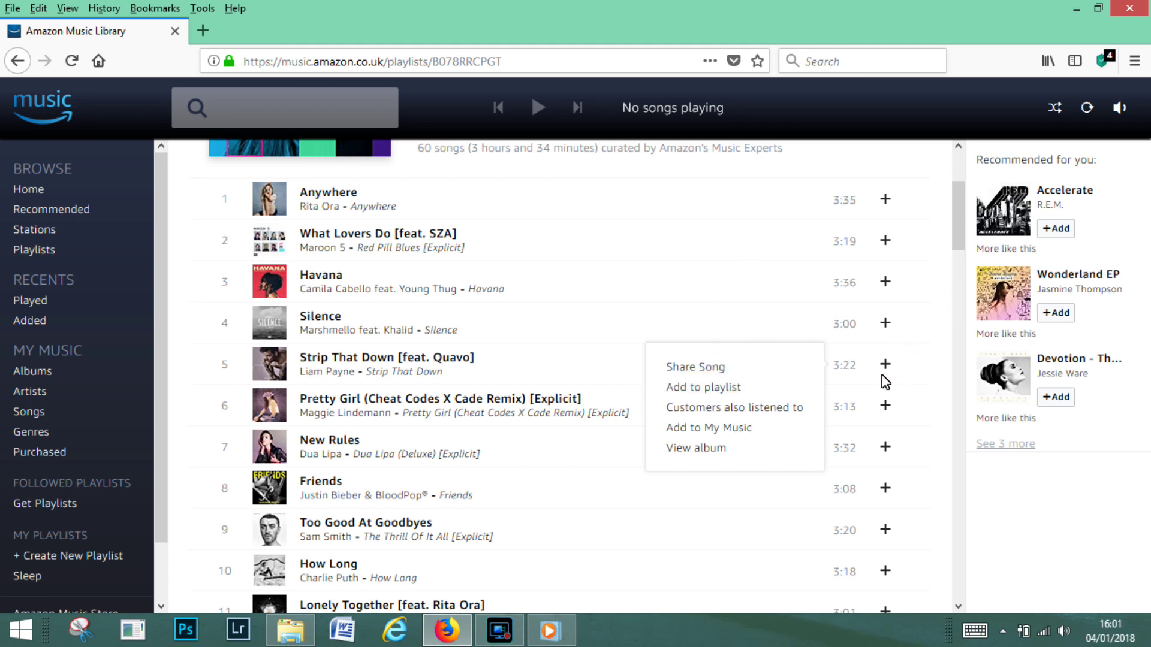
pyautogui.click(741, 294)
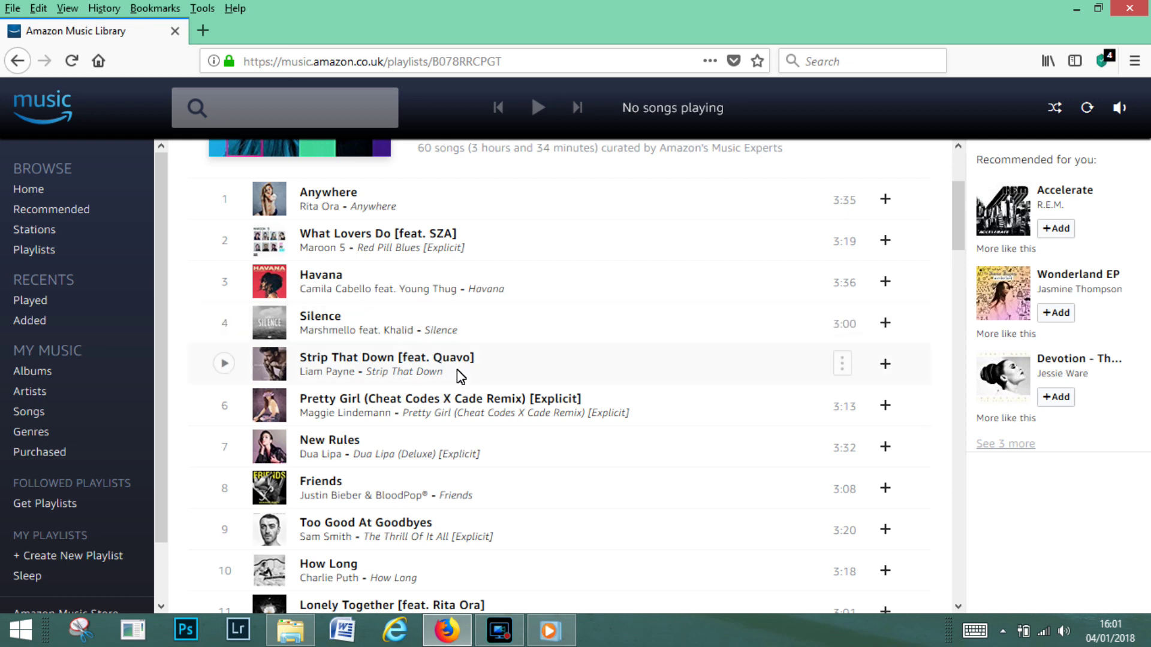
pyautogui.click(844, 368)
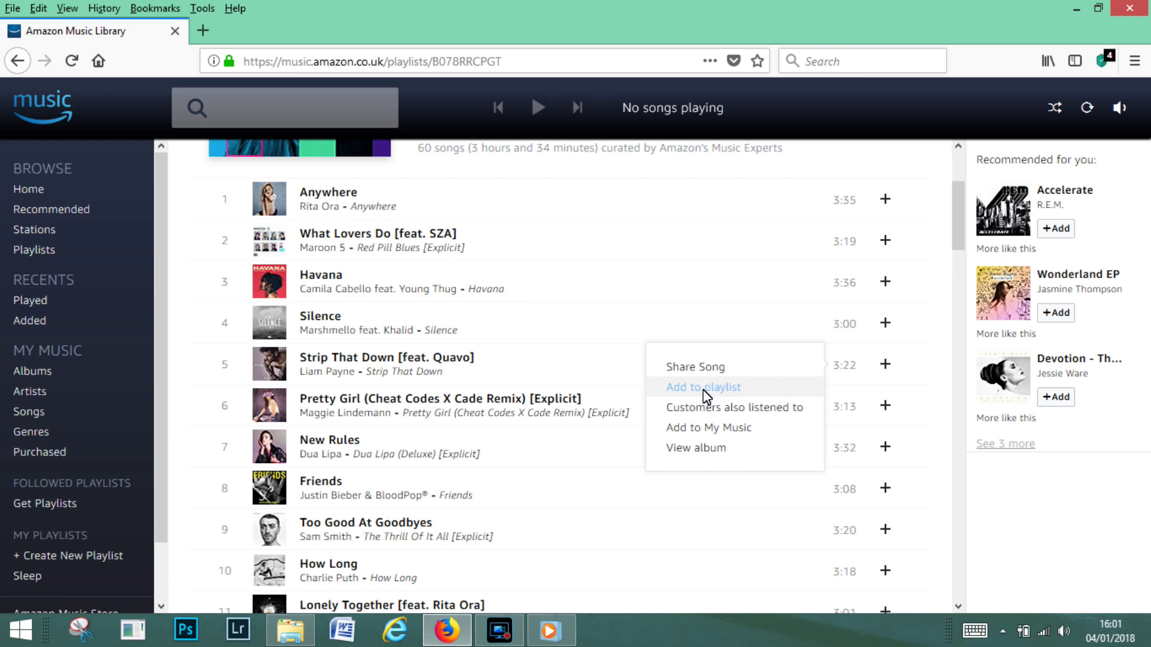
pyautogui.click(704, 390)
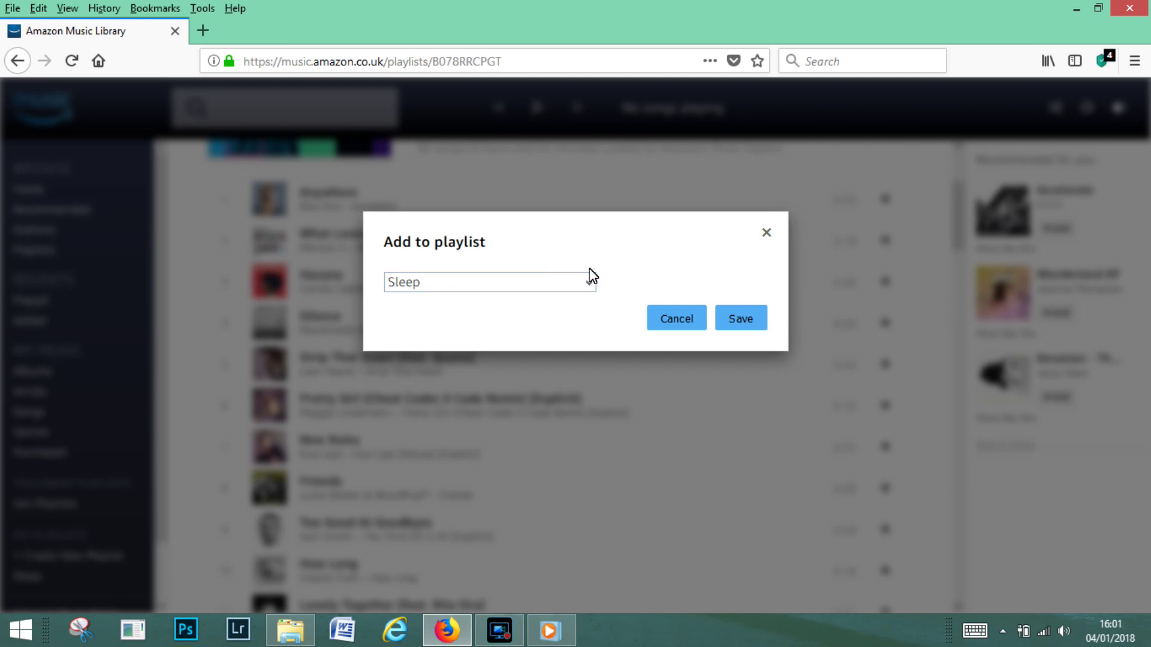
pyautogui.click(589, 285)
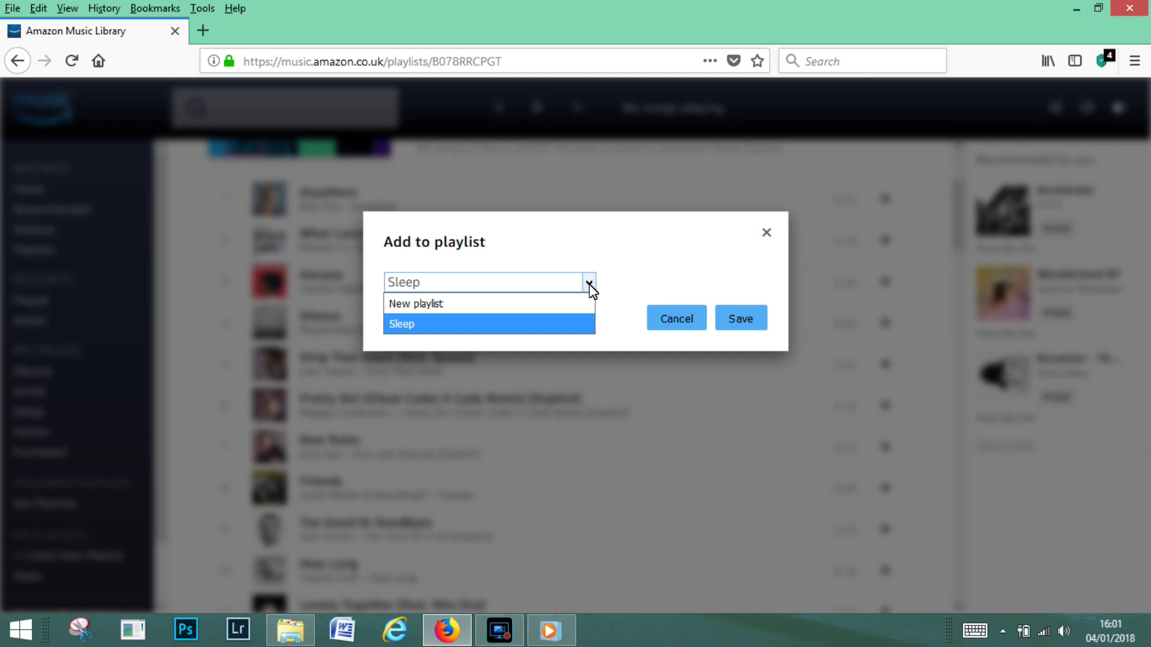
pyautogui.click(443, 304)
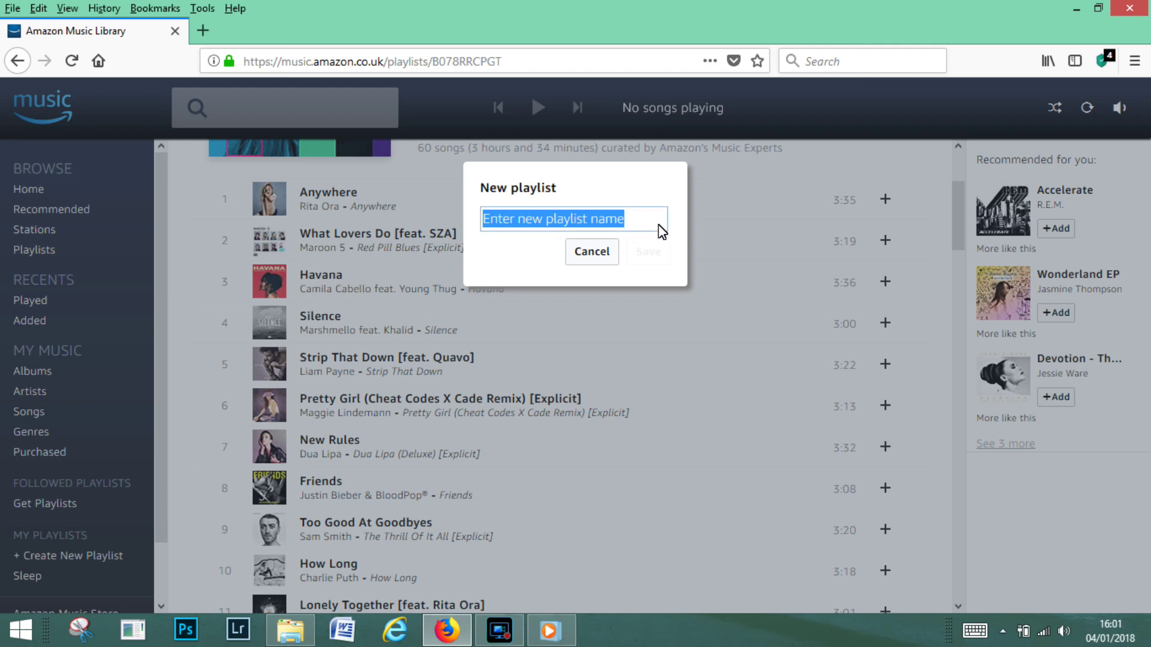
# - Name the new playlist music1 and save it
pyautogui.write('Mi')
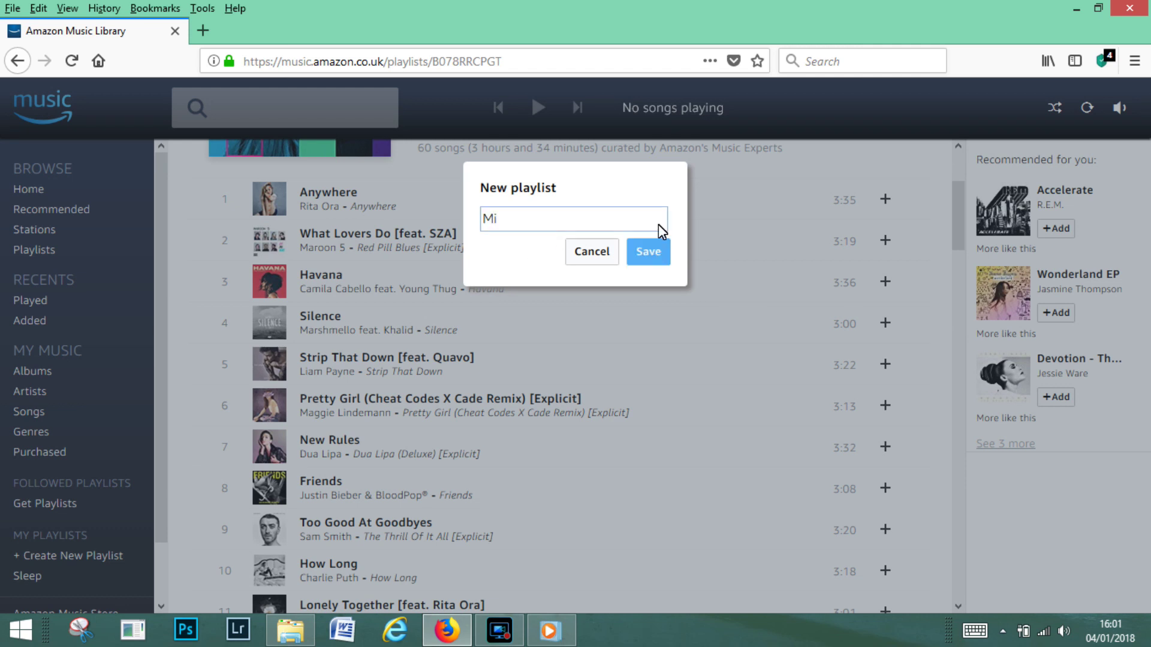
pyautogui.write('sic 1')
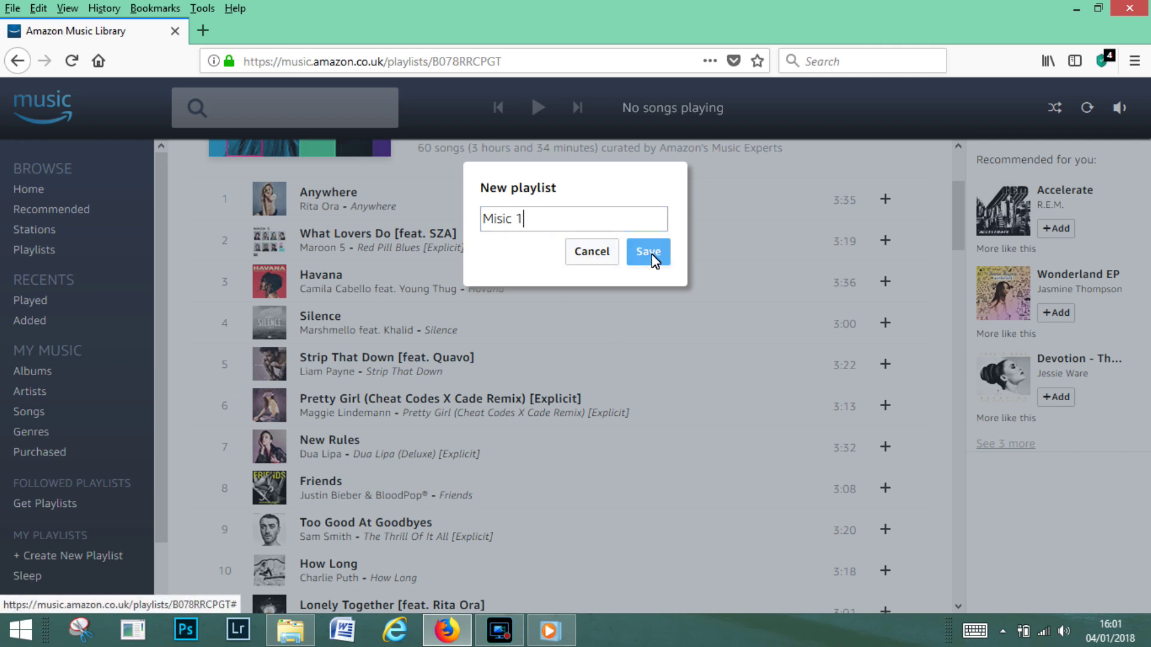
pyautogui.click(515, 218)
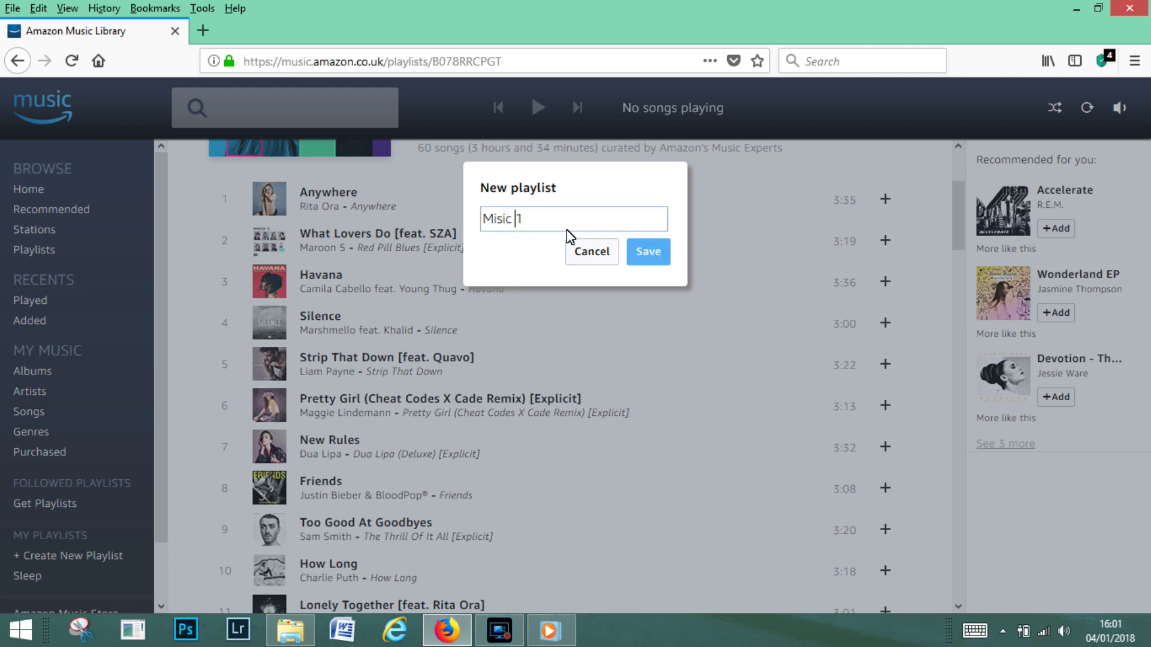
pyautogui.press('BackSpace')
pyautogui.press('BackSpace')
pyautogui.press('BackSpace')
pyautogui.click(653, 255)
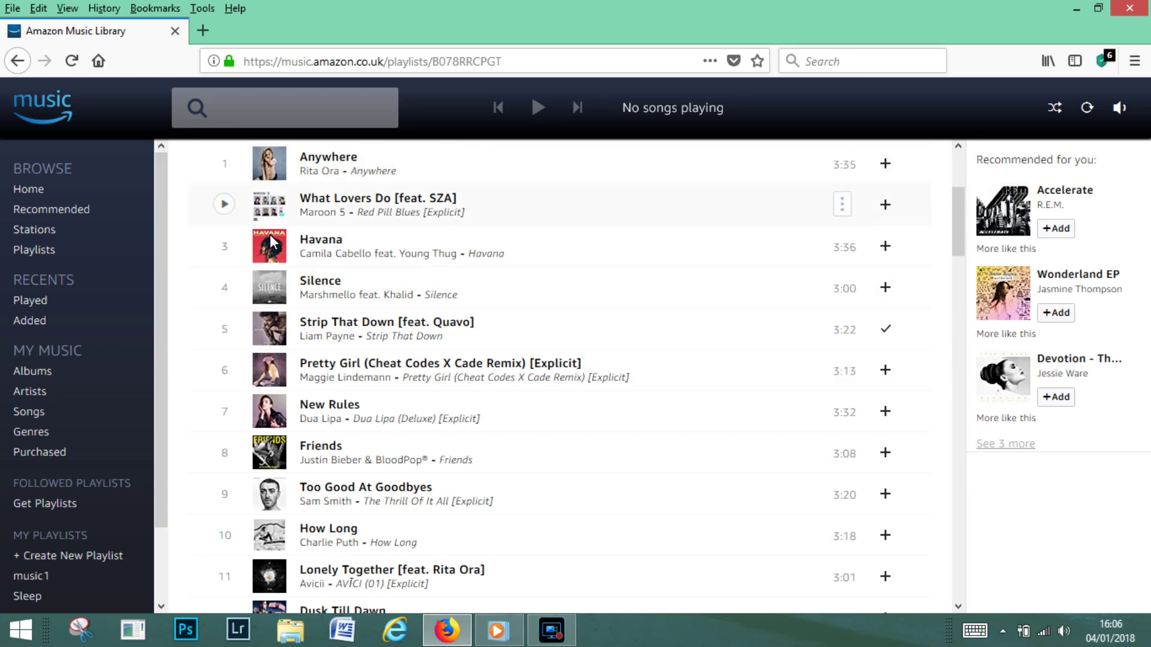
# - Open the music1 playlist under My Playlists to check its songs
pyautogui.moveTo(160, 231); pyautogui.dragTo(156, 315)
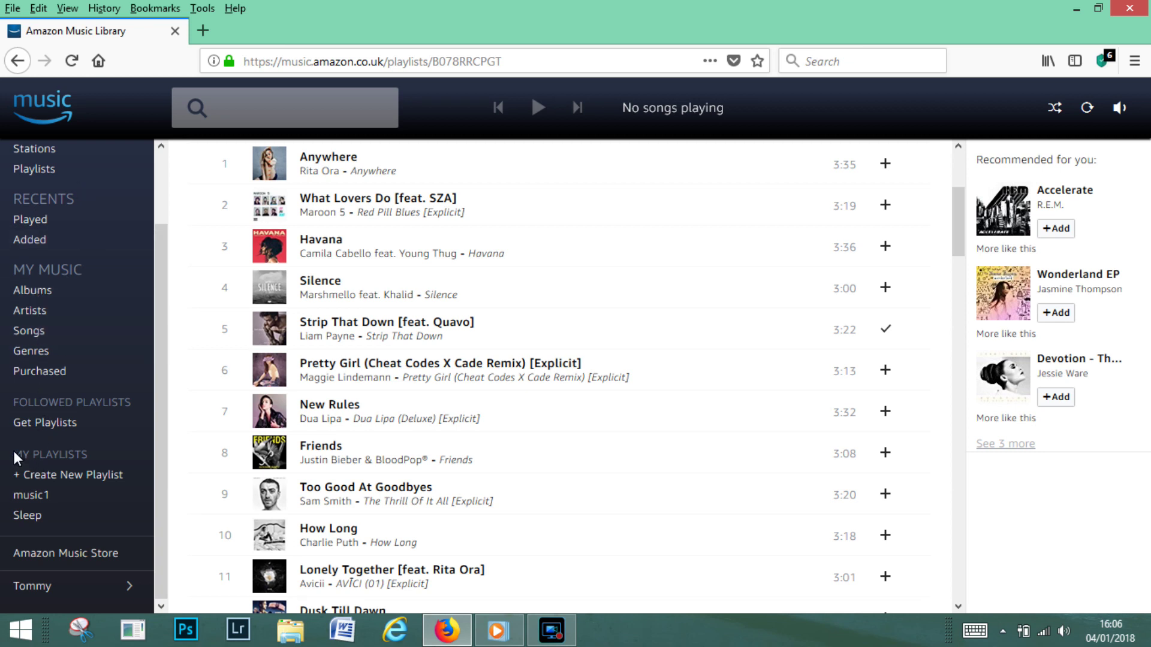
pyautogui.click(32, 497)
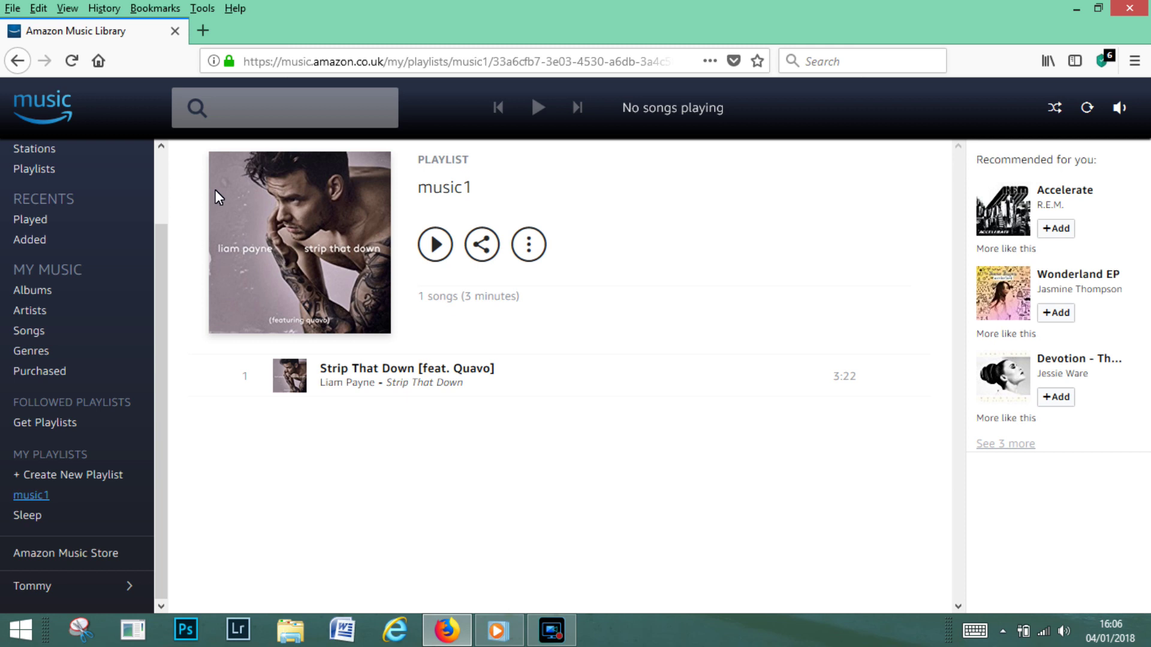
# - Return to the Amazon Music home page and look through the Office Stereo and Recommended Playlists sections
pyautogui.scroll(3, 157, 301)
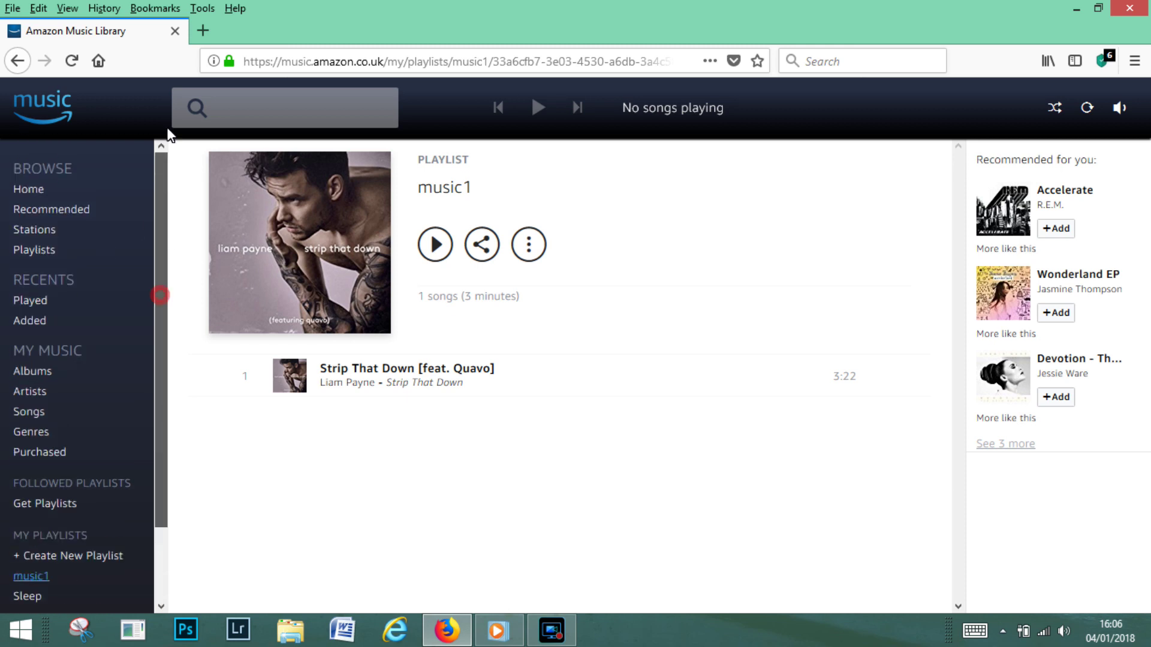
pyautogui.click(33, 190)
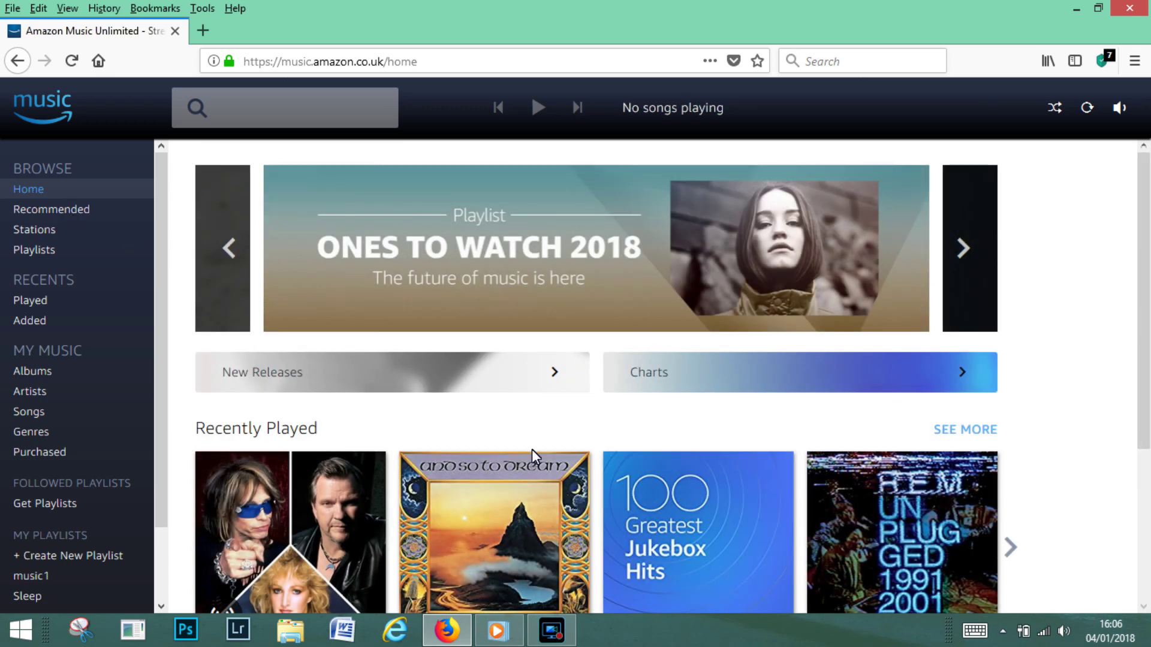
pyautogui.scroll(-8, 564, 434)
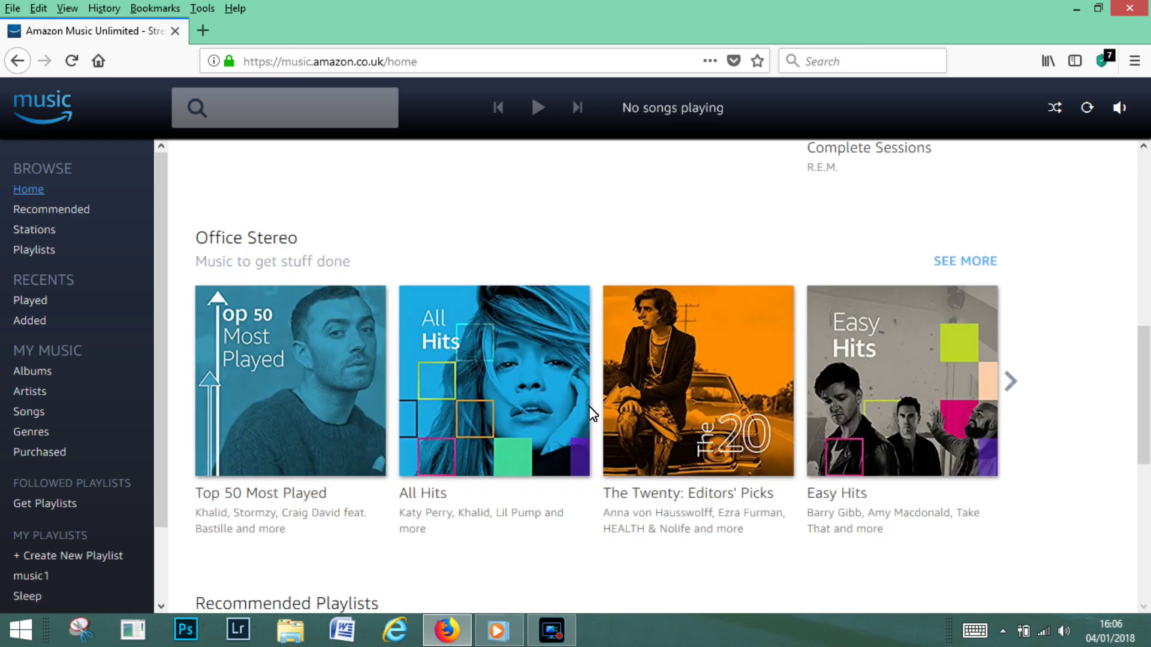
pyautogui.scroll(-5, 590, 413)
pyautogui.scroll(7, 584, 405)
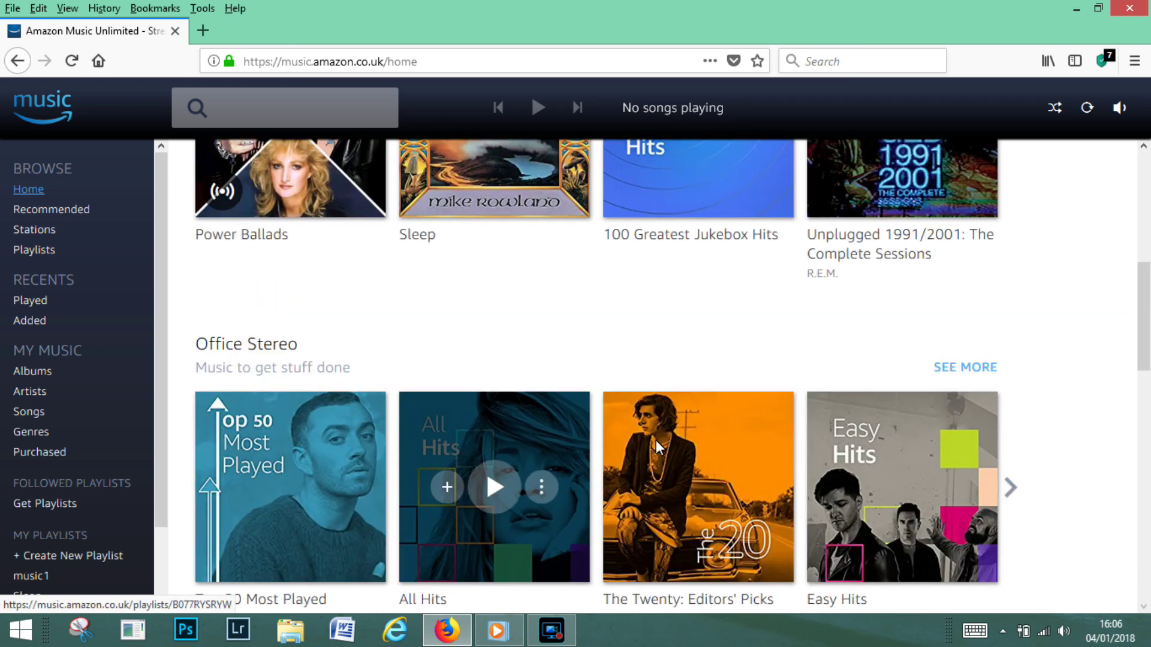
pyautogui.scroll(-5, 547, 443)
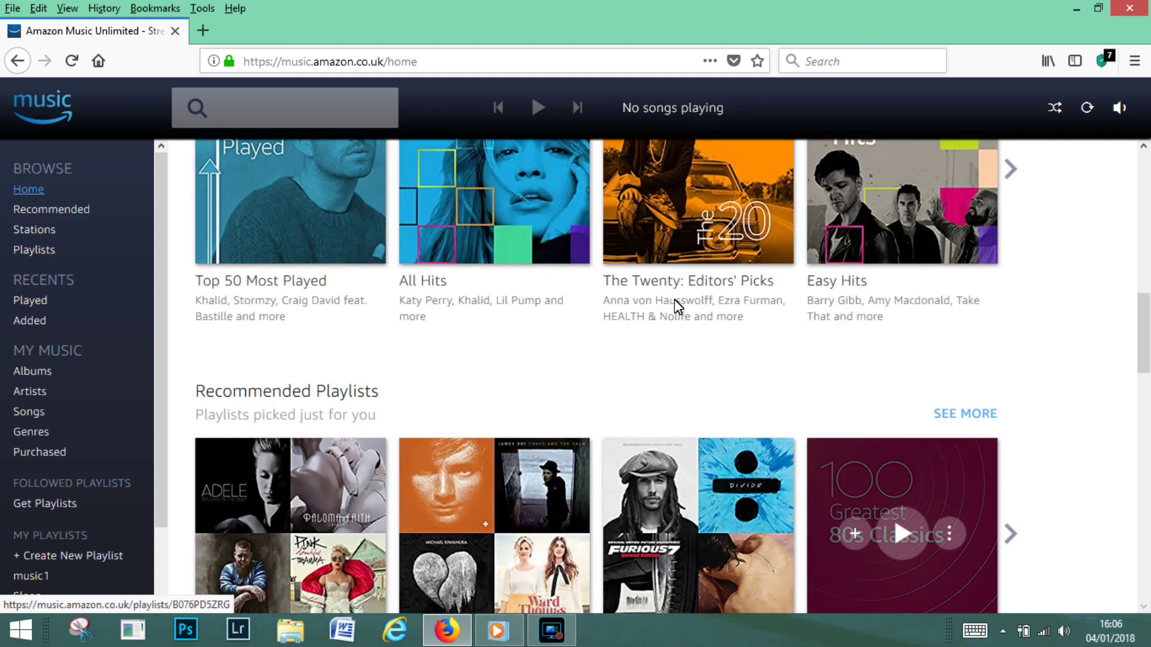
pyautogui.scroll(-8, 678, 307)
pyautogui.scroll(8, 802, 381)
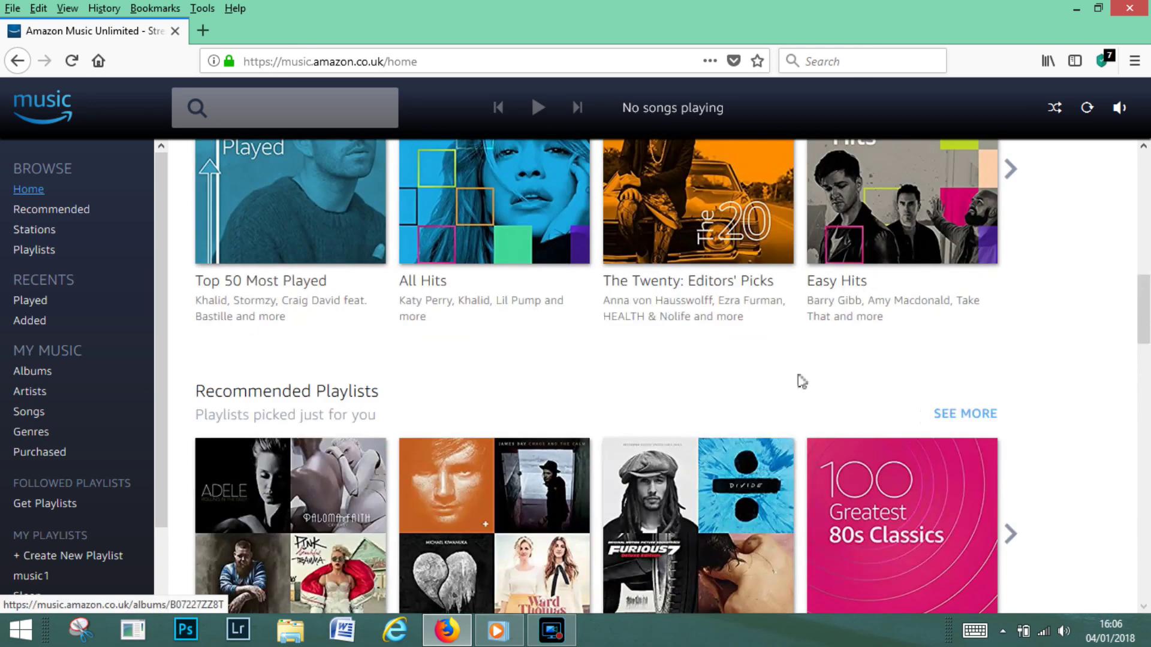
# - Open the 100 Greatest Jukebox Hits playlist from the Recently Played section
pyautogui.scroll(5, 605, 370)
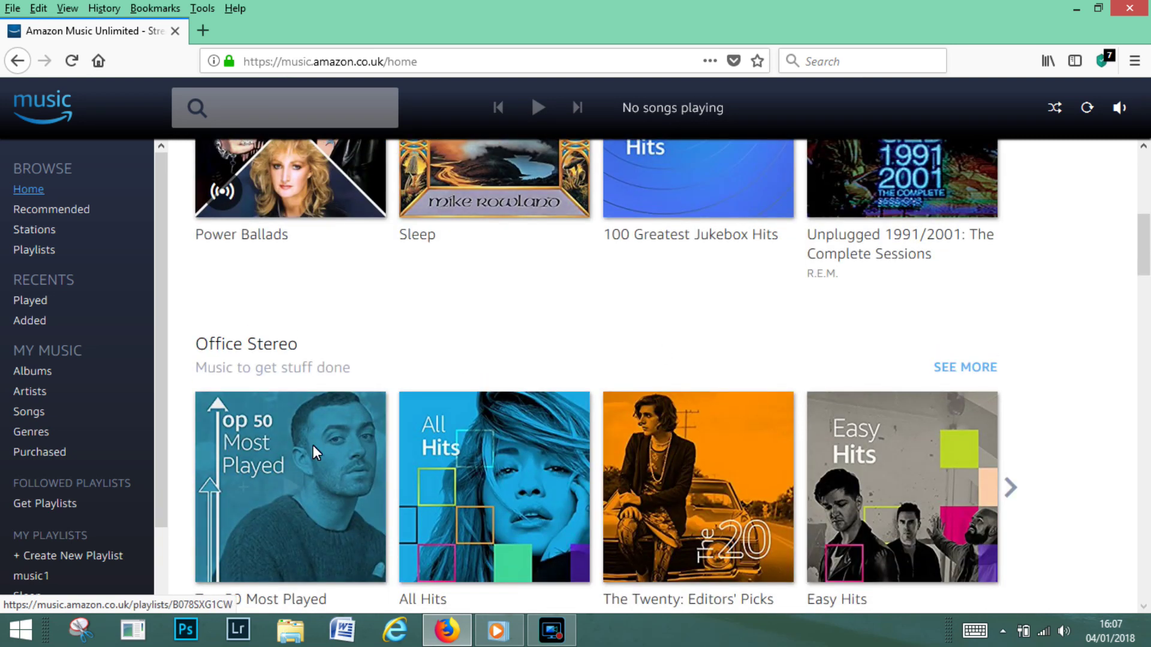
pyautogui.scroll(7, 611, 330)
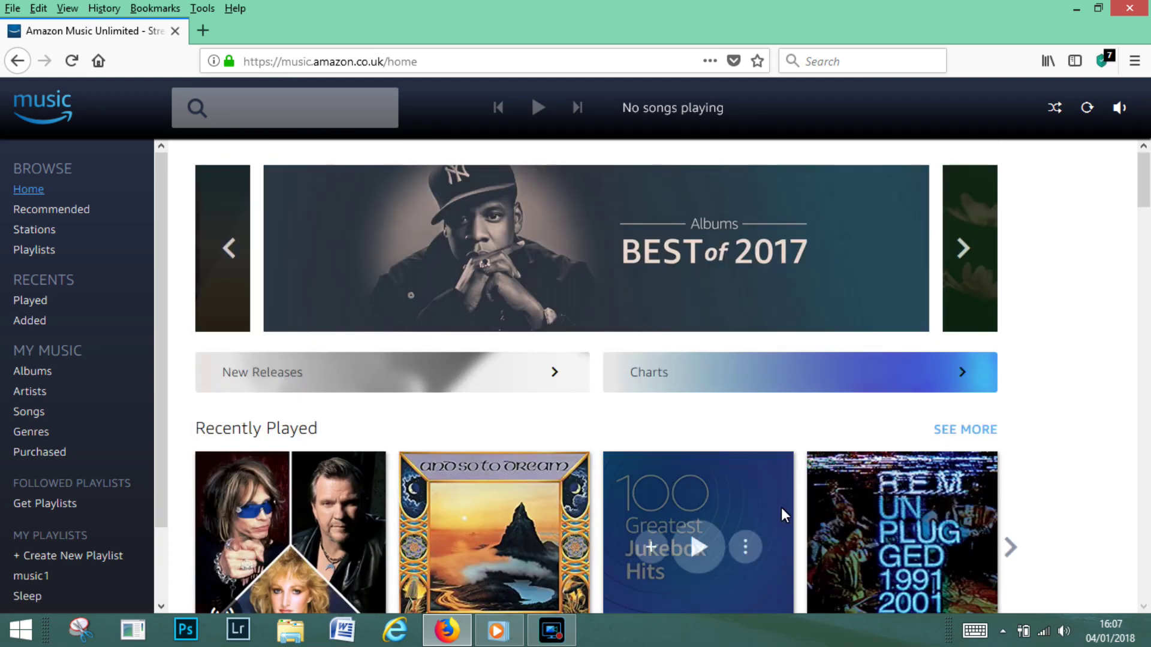
pyautogui.click(761, 477)
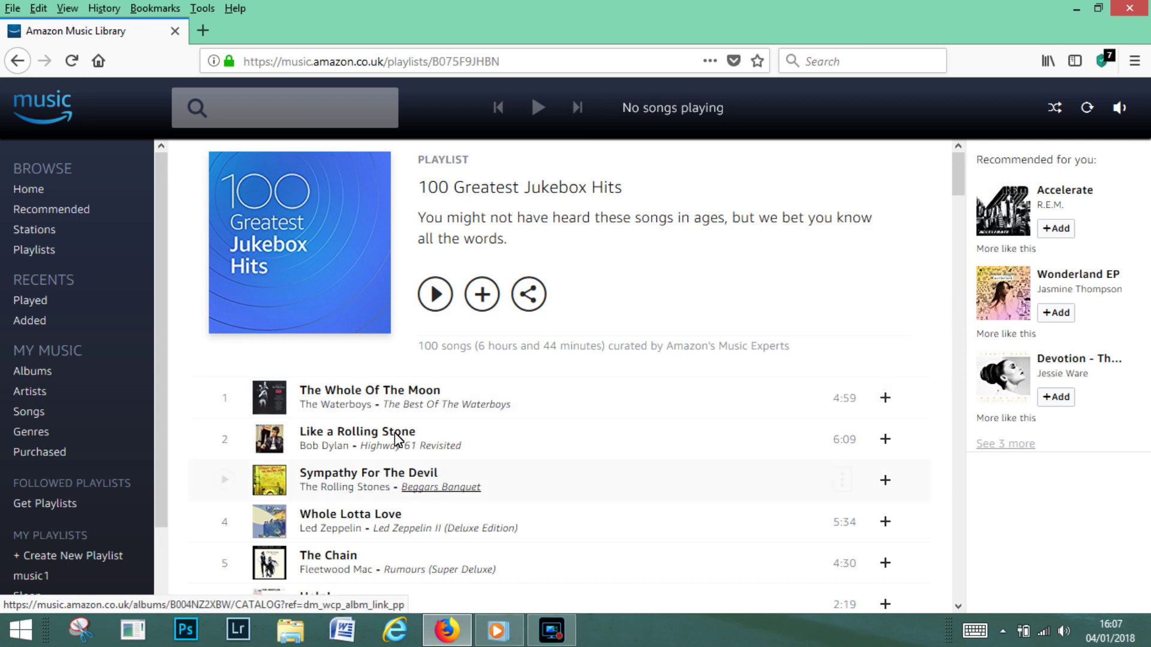
# - Add the song Son Of A Preacher Man from the 100 Greatest Jukebox Hits list to the music1 playlist and save
pyautogui.scroll(-5, 423, 364)
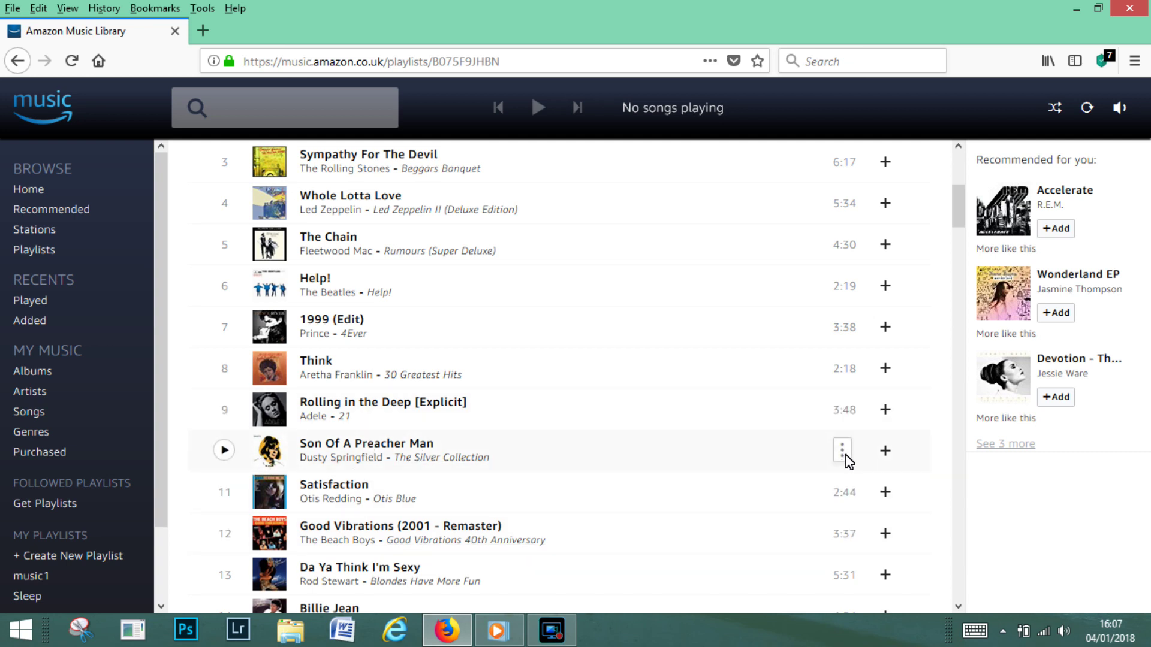
pyautogui.click(843, 453)
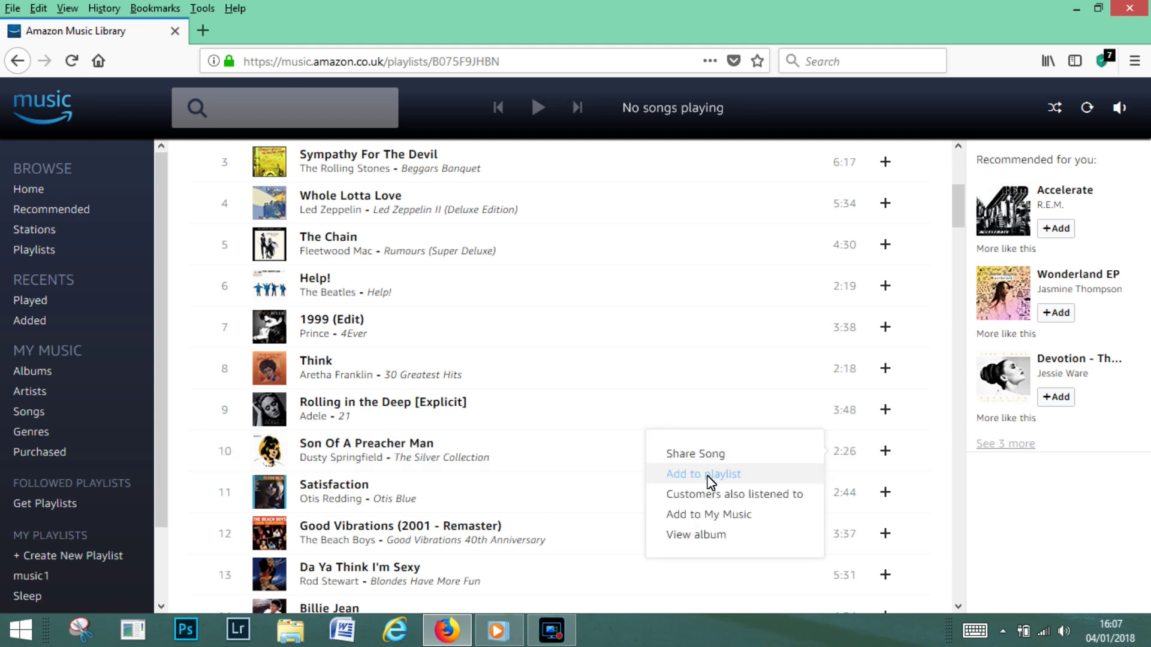
pyautogui.click(707, 476)
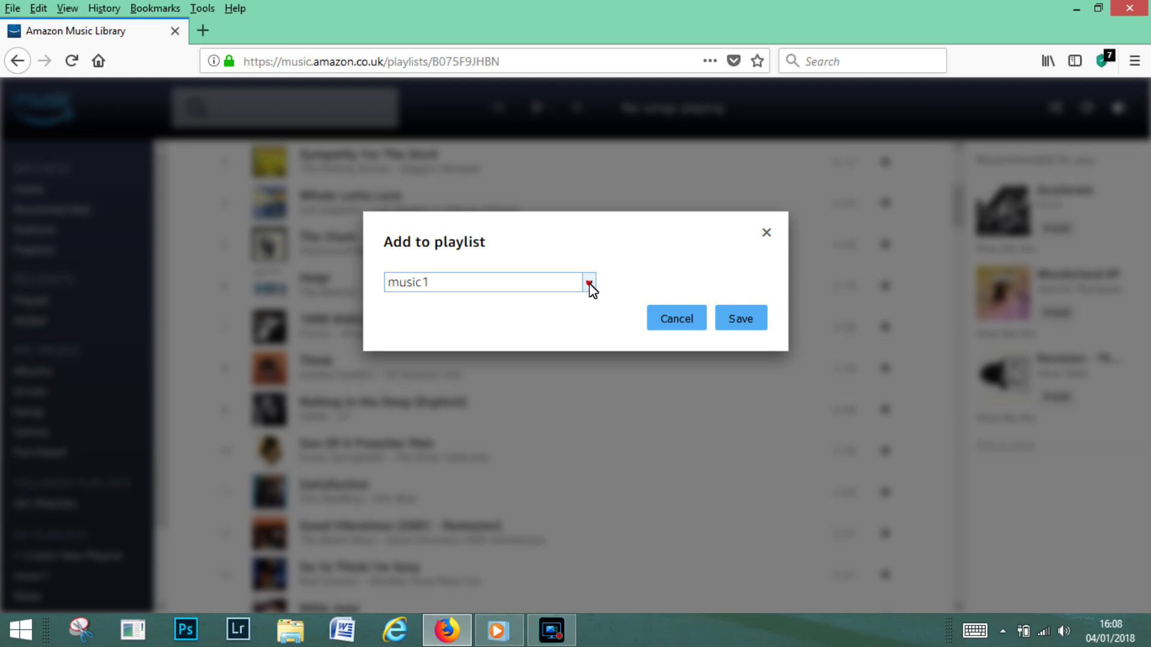
pyautogui.click(589, 285)
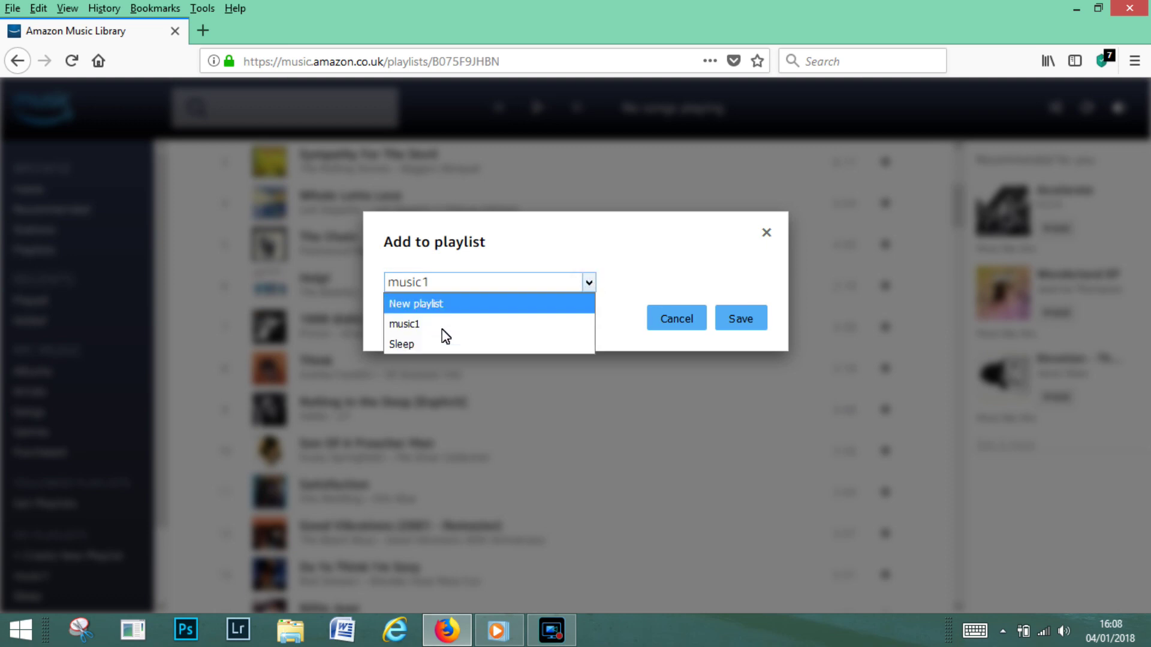
pyautogui.click(483, 330)
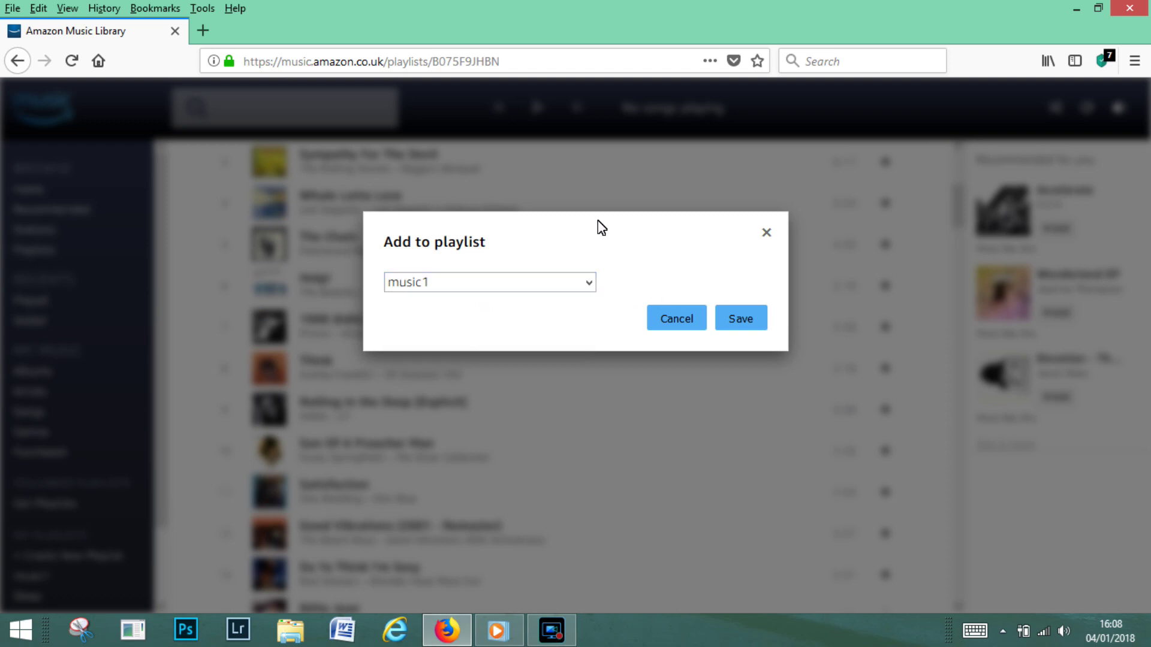
pyautogui.click(743, 324)
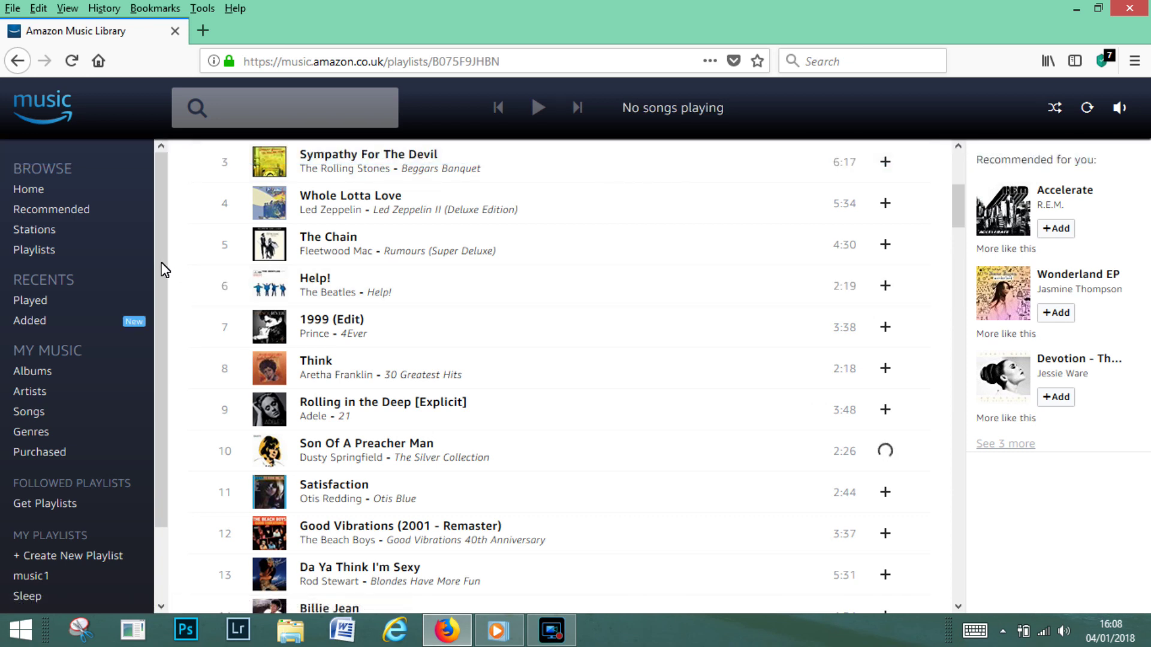
# - Open the music1 playlist under My Playlists to check for the added song Son Of A Preacher Man
pyautogui.moveTo(156, 263); pyautogui.dragTo(166, 345)
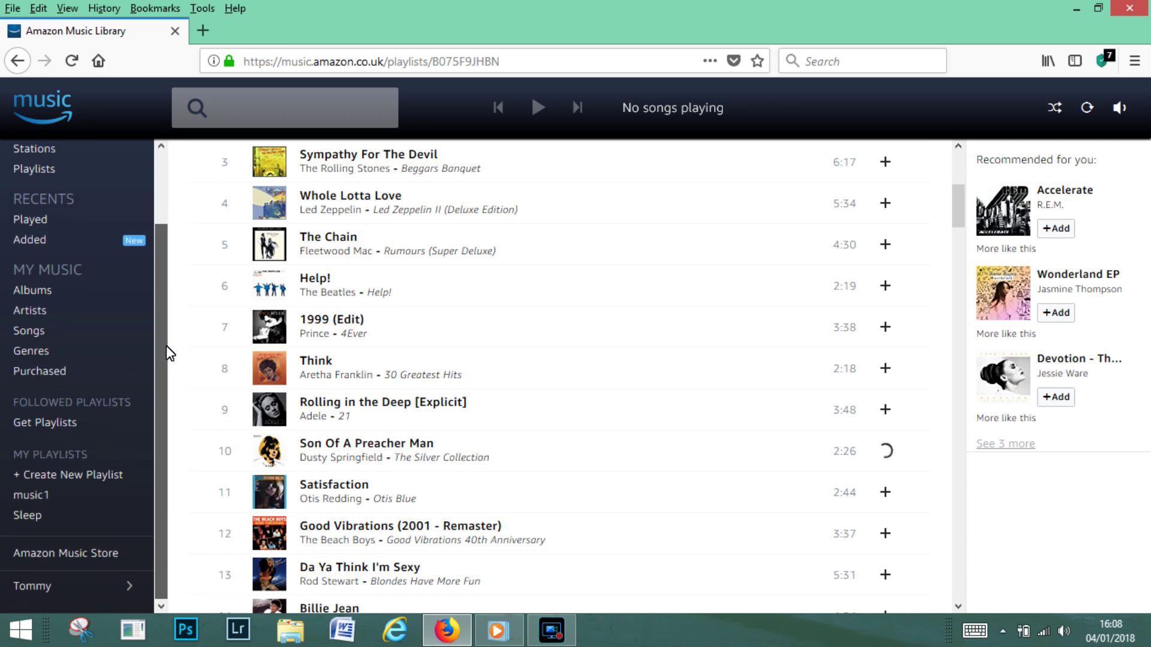
pyautogui.click(24, 496)
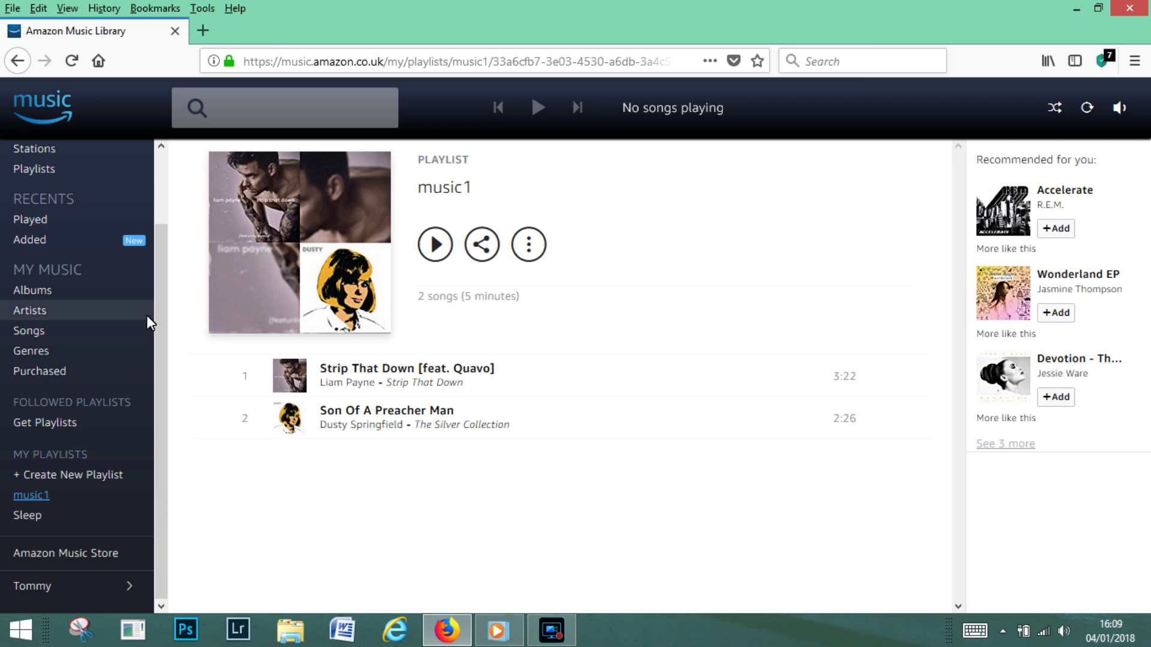
pyautogui.moveTo(162, 292); pyautogui.dragTo(169, 206)
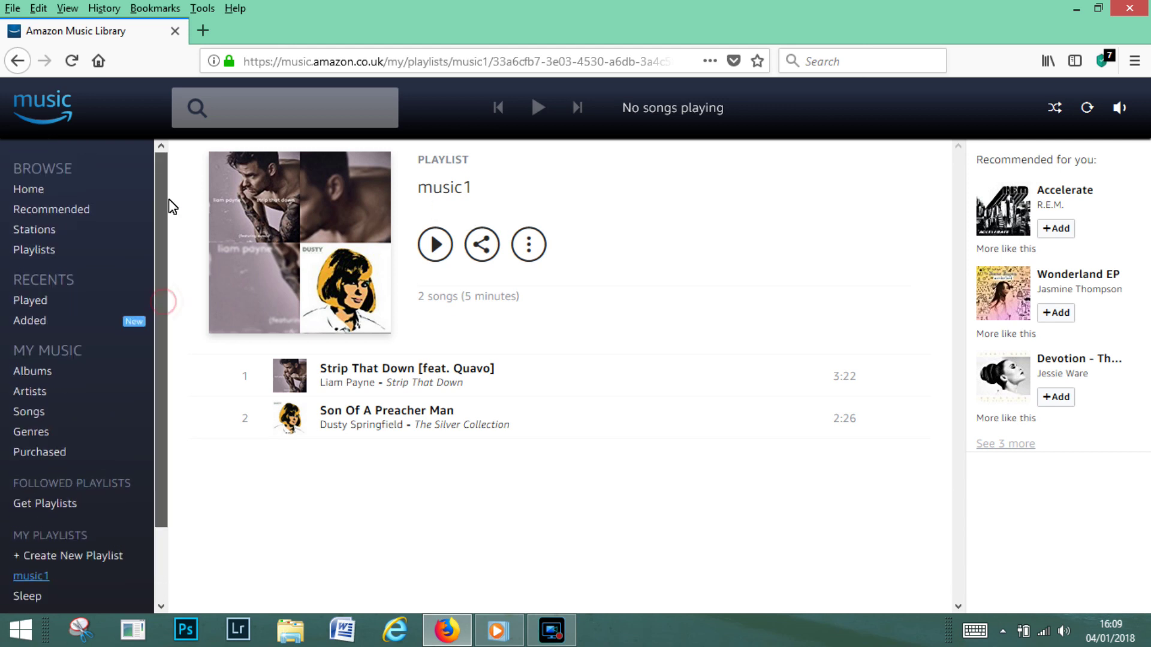